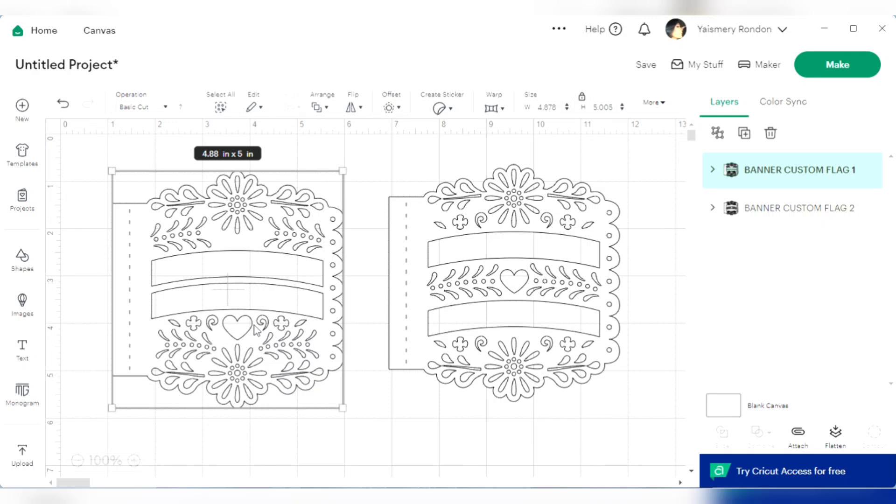
Move the second banner flag out of the working area and shift the first flag toward the middle of the canvas
click(445, 292)
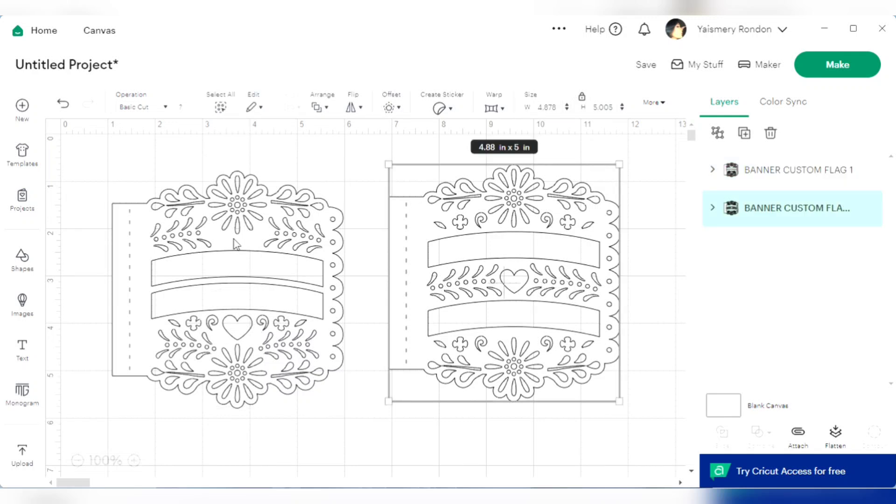
drag(236, 244, 245, 236)
click(424, 276)
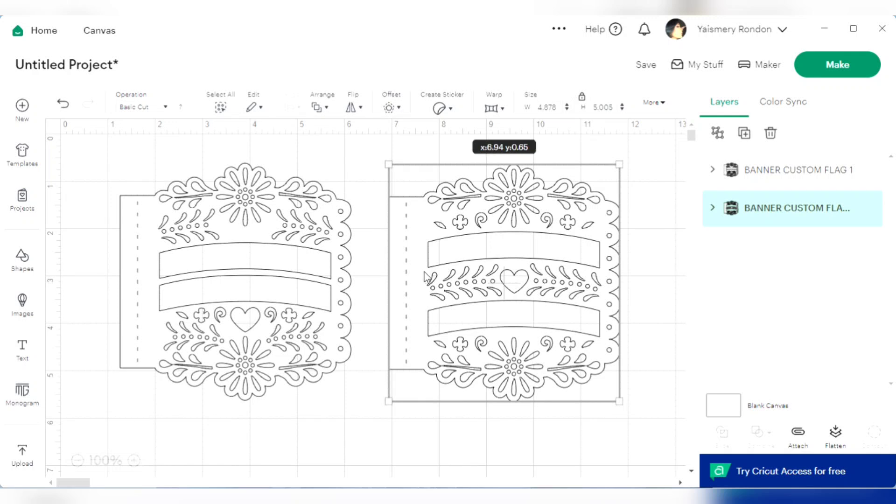
click(271, 225)
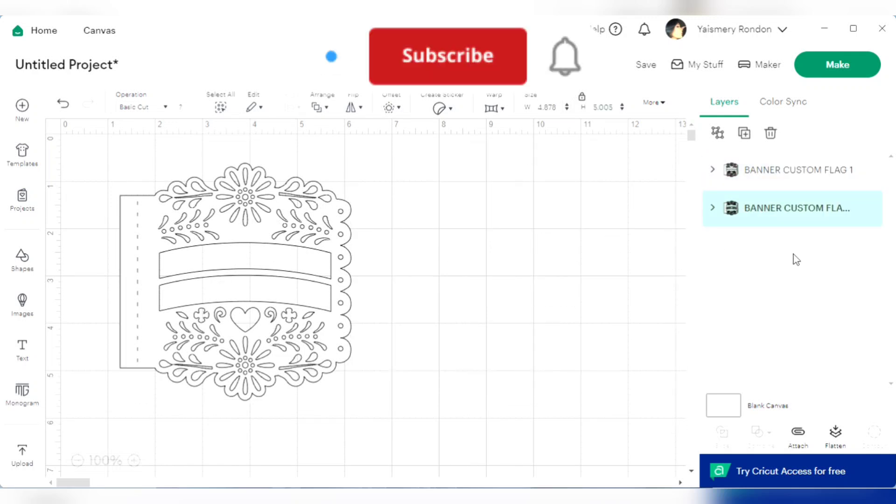
click(422, 254)
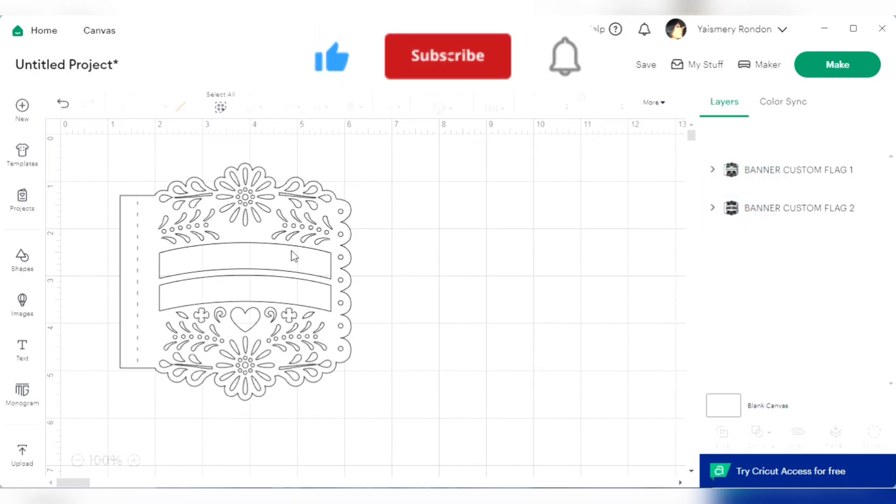
drag(294, 256, 361, 270)
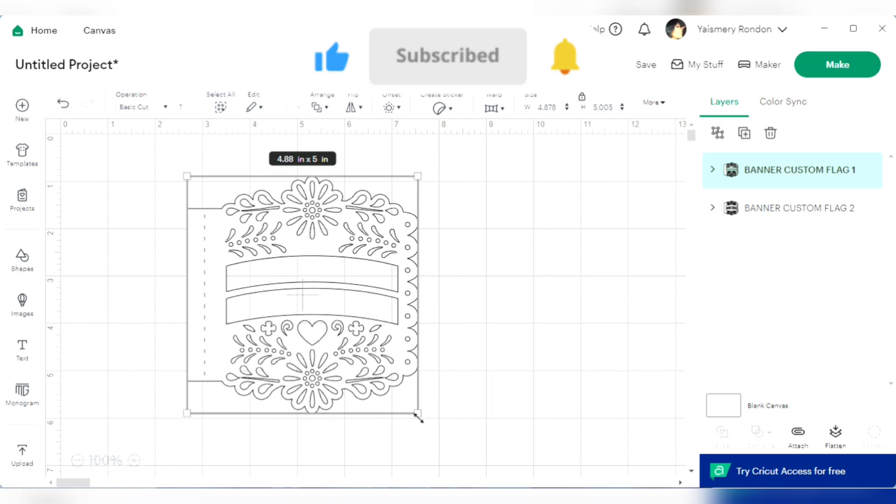
Enlarge the first banner flag proportionally to a height of 8 in and reposition it on the canvas
drag(419, 419, 463, 417)
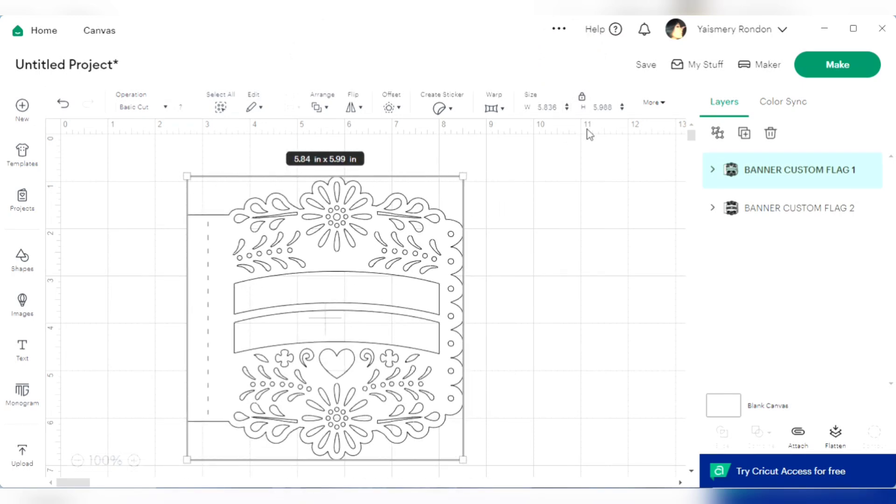
click(611, 108)
text(8)
key(Return)
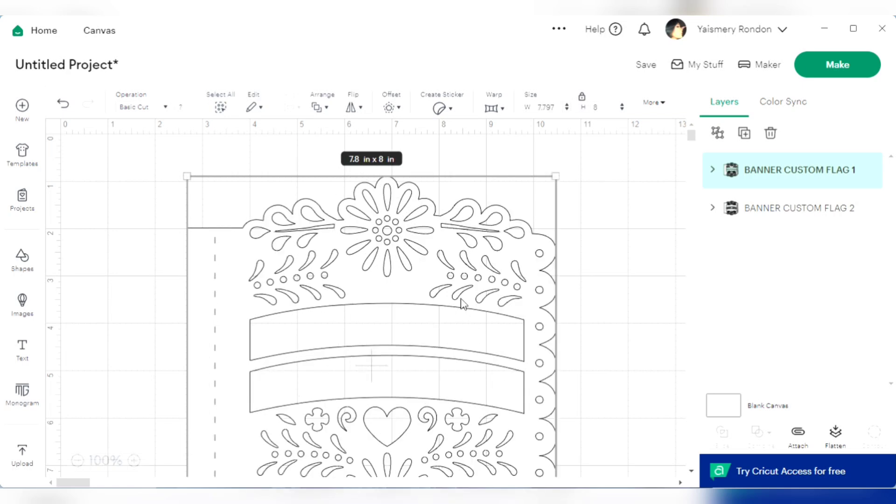
drag(462, 302, 426, 257)
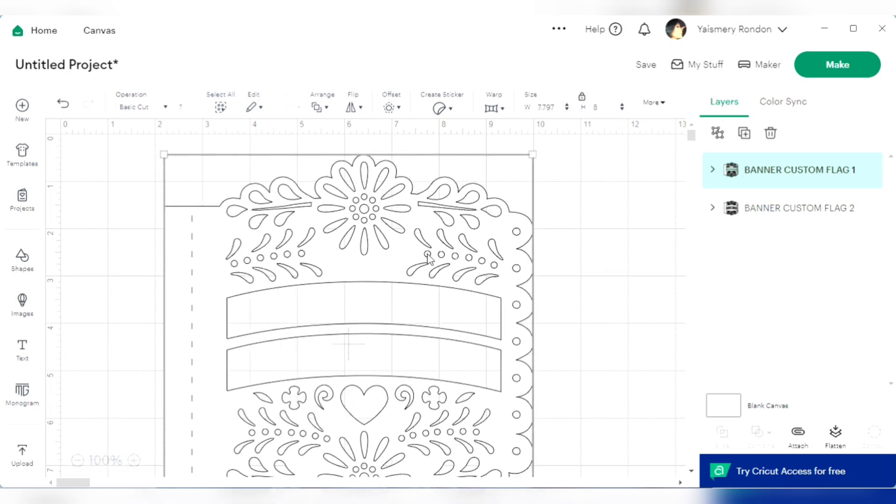
Undo the last move and both size changes of the first banner flag
click(63, 103)
click(63, 103)
click(63, 104)
Move the first banner flag across the canvas to about x 6.31, y 0.9, freeing space beside it for text
click(356, 236)
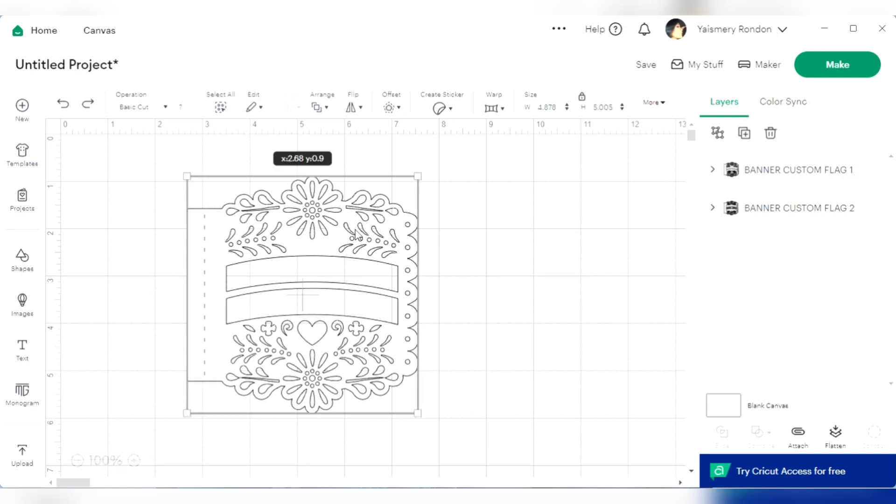
drag(334, 237, 356, 254)
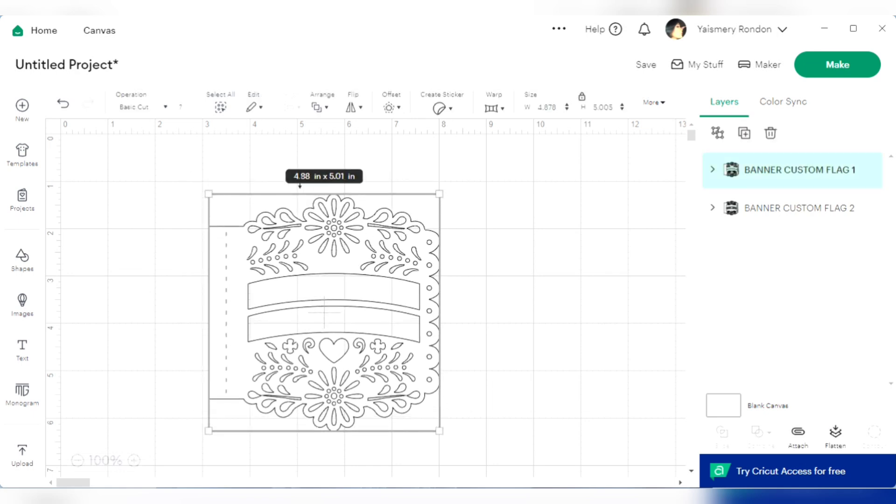
click(511, 217)
click(376, 240)
drag(376, 240, 501, 237)
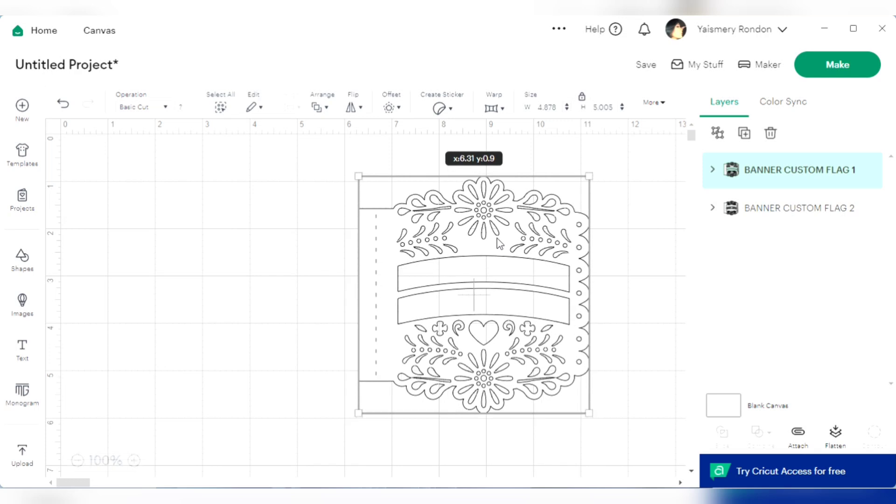
Add a text object in the empty area beside the flag and enter the first person's name in capitals
click(36, 346)
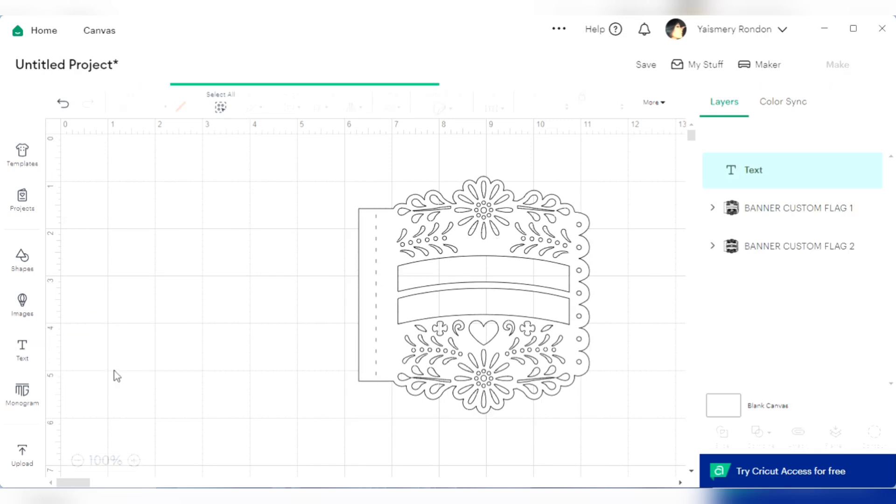
click(208, 352)
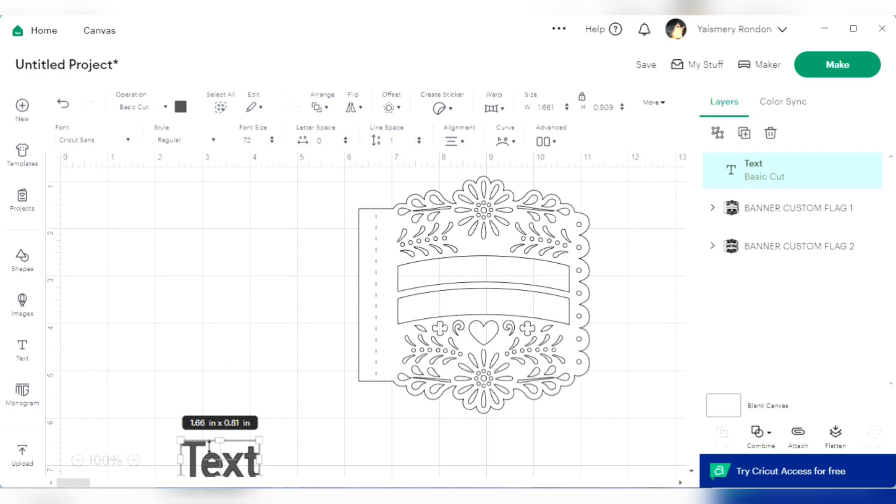
drag(218, 462, 133, 256)
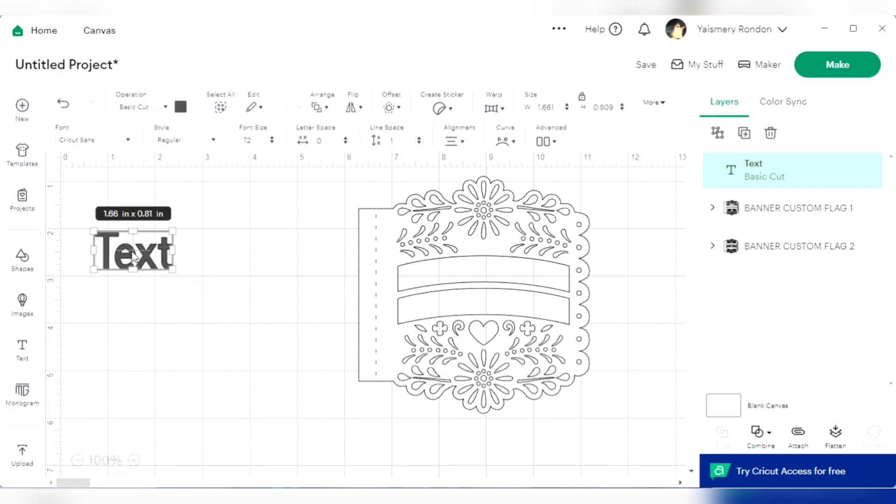
click(133, 256)
double_click(133, 256)
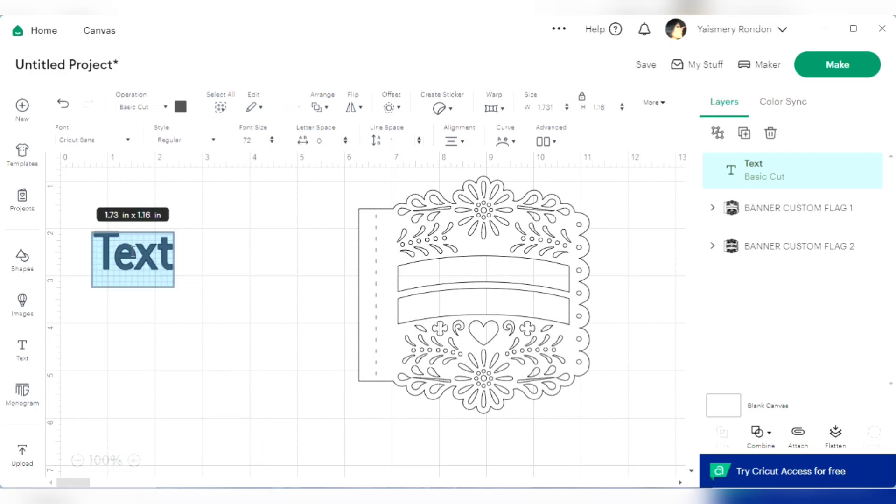
key(BackSpace)
text(E)
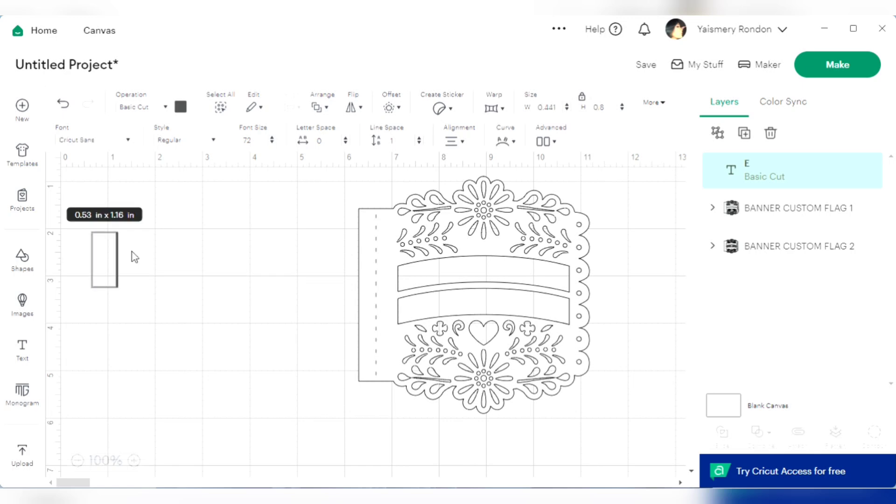
text(lLEE)
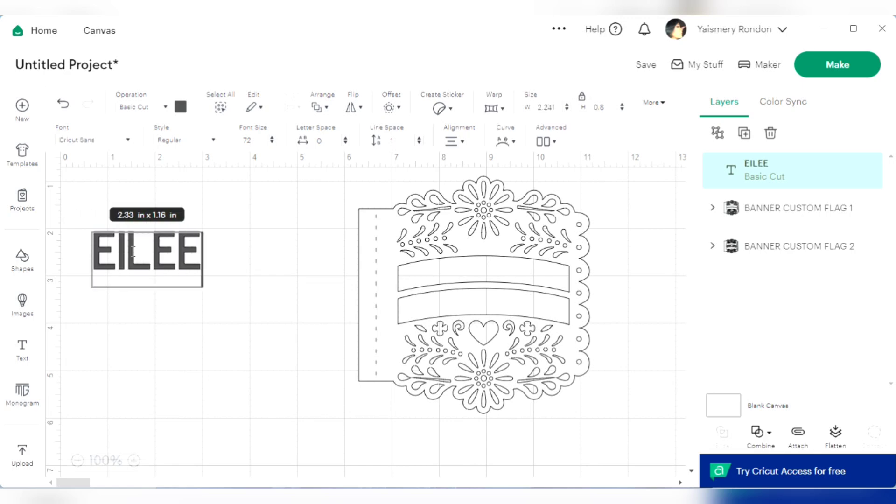
text(N)
click(201, 316)
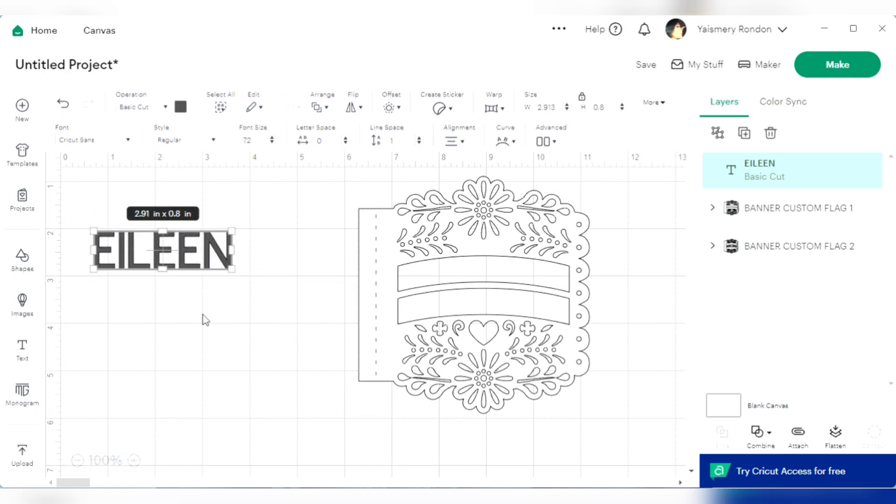
Duplicate the name text, place the copy below the original, and replace its wording with the second person's name in capitals
click(754, 133)
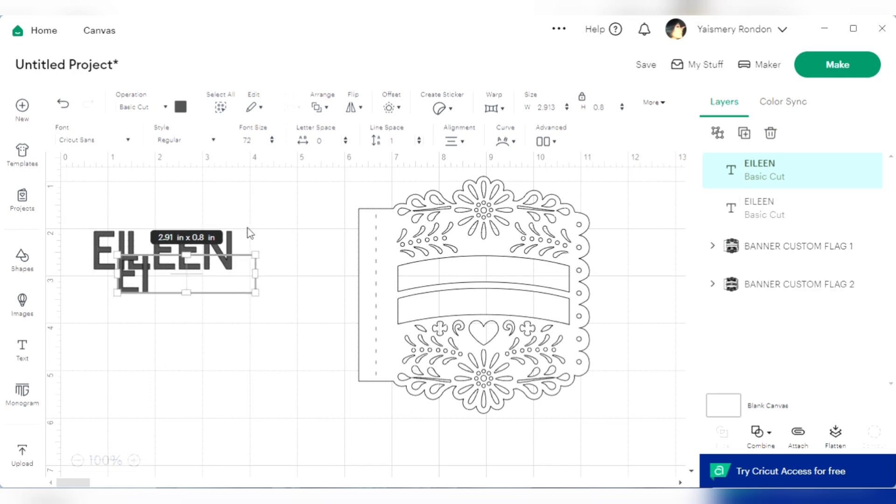
drag(232, 281, 218, 329)
double_click(218, 329)
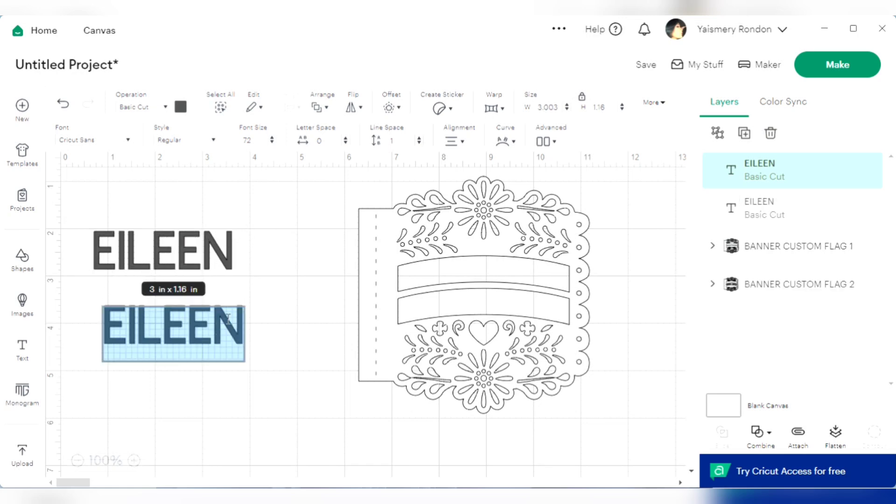
key(BackSpace)
text(MIGUE)
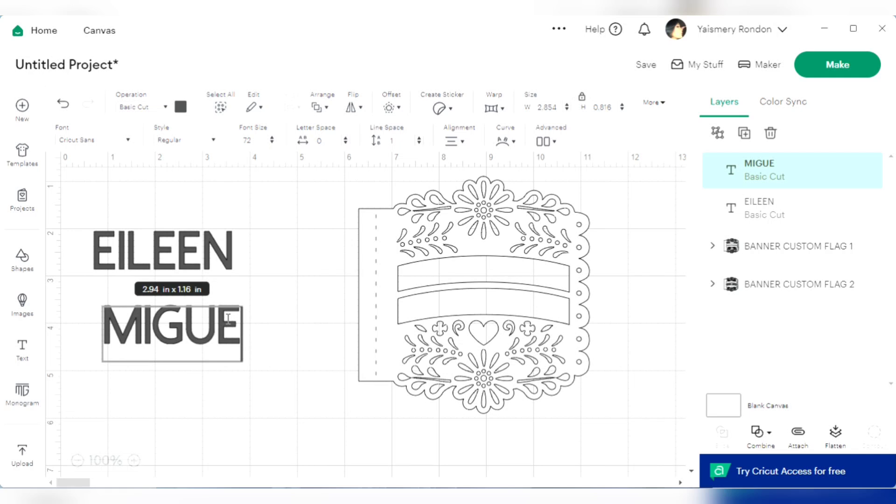
text(L)
click(243, 306)
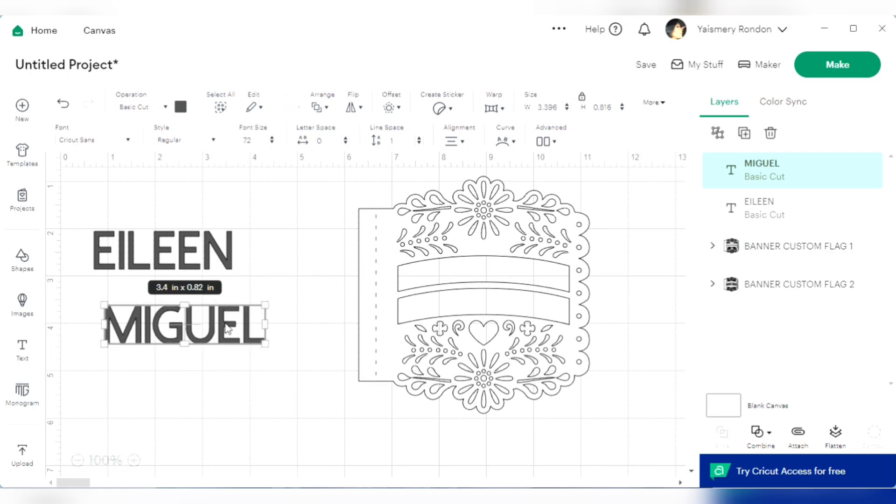
drag(226, 323, 196, 322)
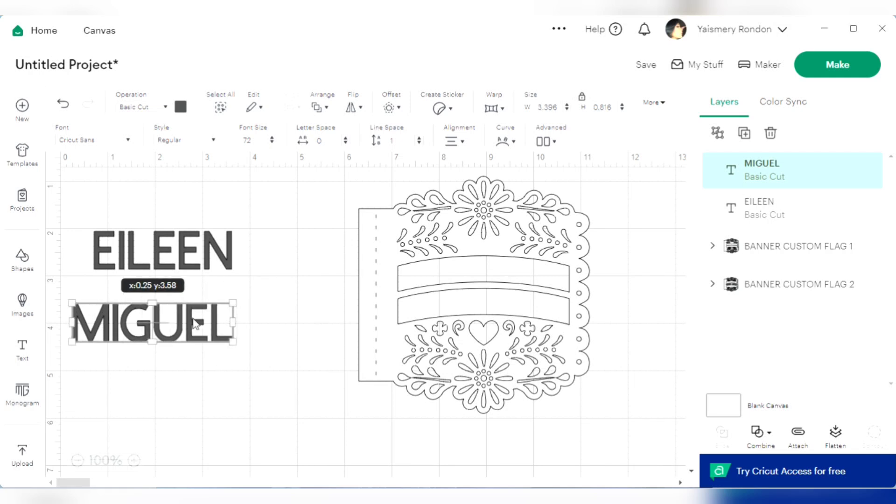
Add a separate text object containing "&" and place it between the names and the banner flag
click(22, 348)
drag(248, 471, 321, 264)
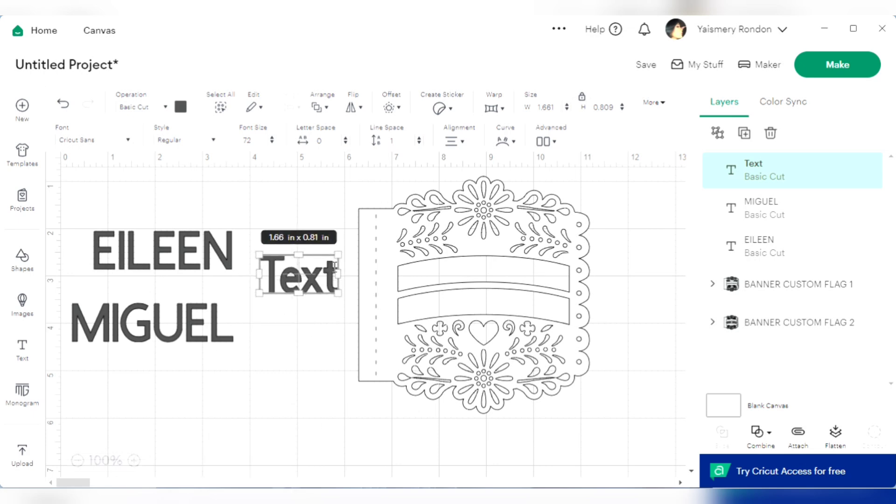
double_click(331, 269)
key(BackSpace)
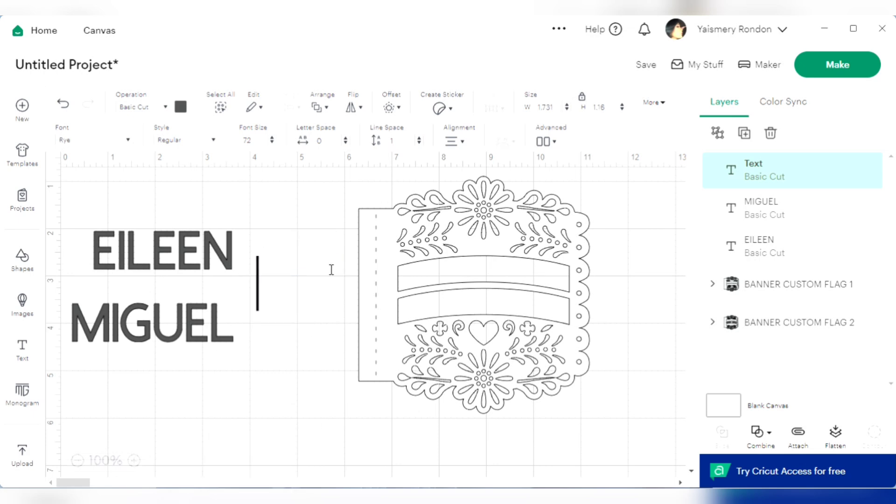
text(&)
click(316, 303)
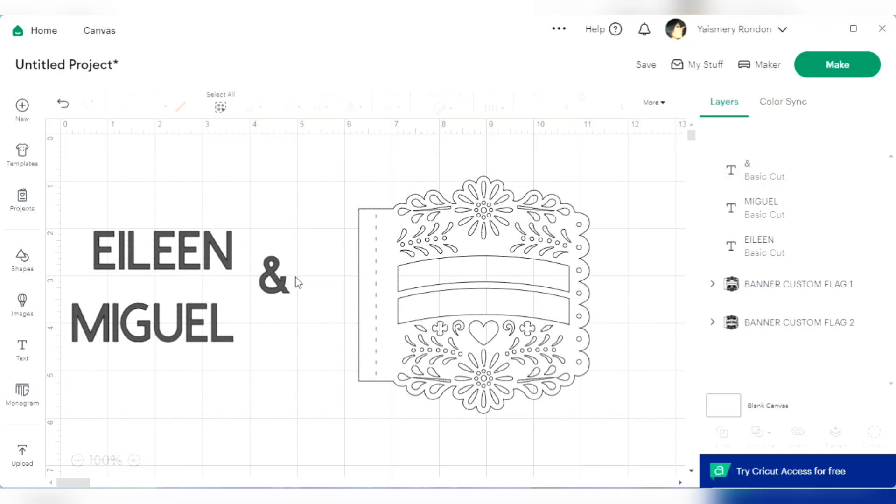
drag(286, 284, 310, 275)
Move both name texts closer to the banner flag, stacked with their left edges roughly aligned
click(150, 355)
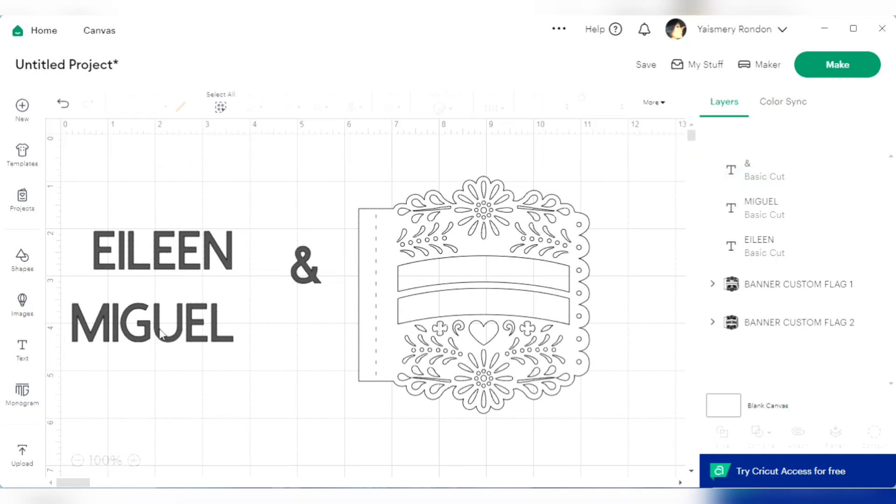
drag(194, 332, 279, 338)
click(189, 265)
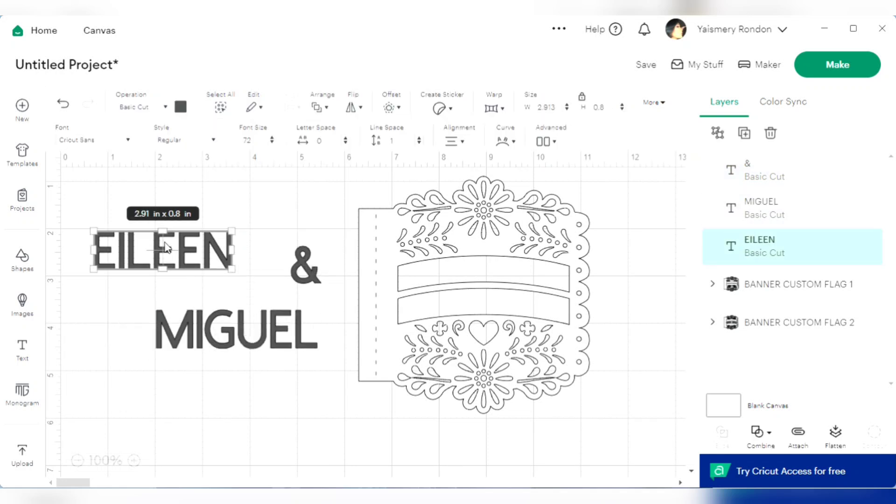
drag(191, 260, 253, 251)
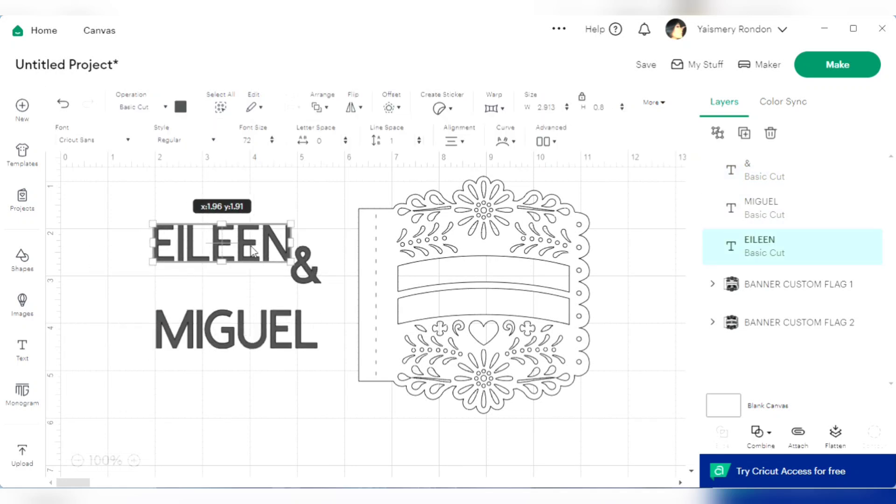
Search the system fonts for RYE and apply the Rye font to the first person's name text
click(100, 141)
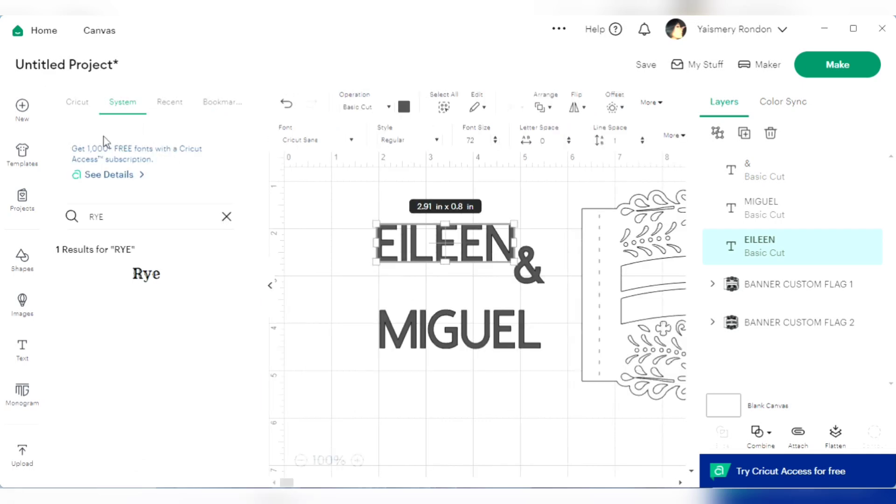
click(67, 103)
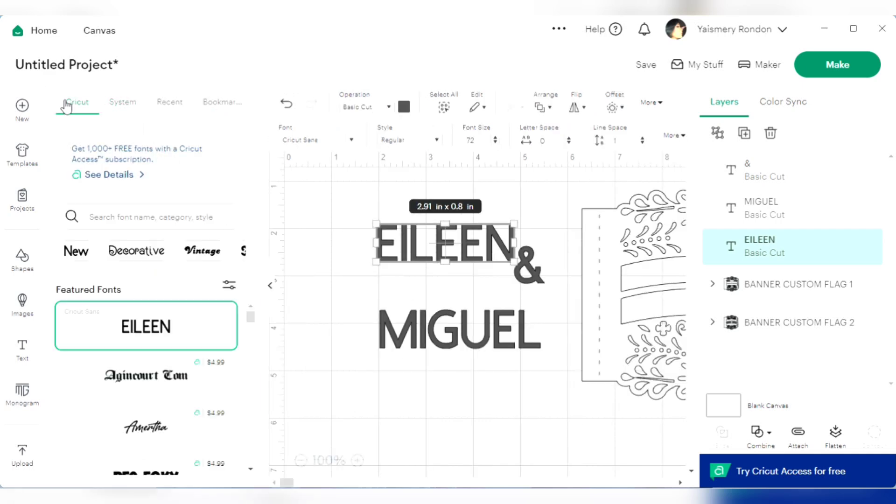
click(122, 103)
click(229, 218)
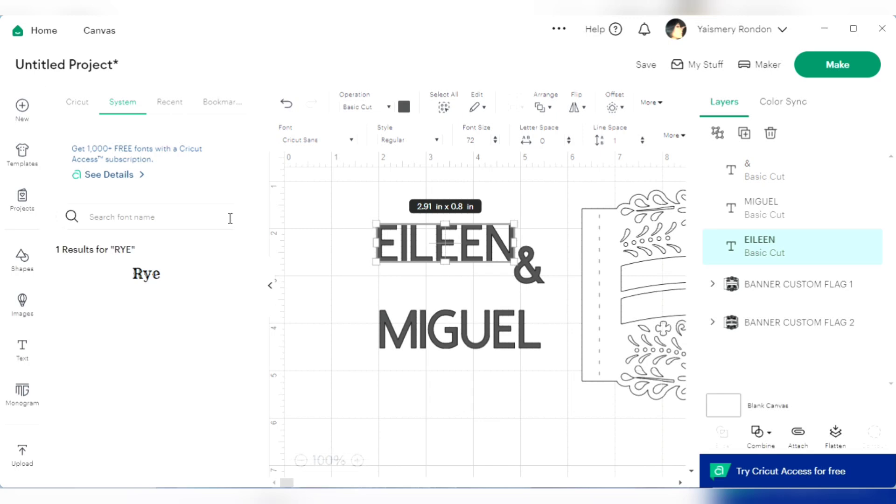
scroll(196, 350, down, 15)
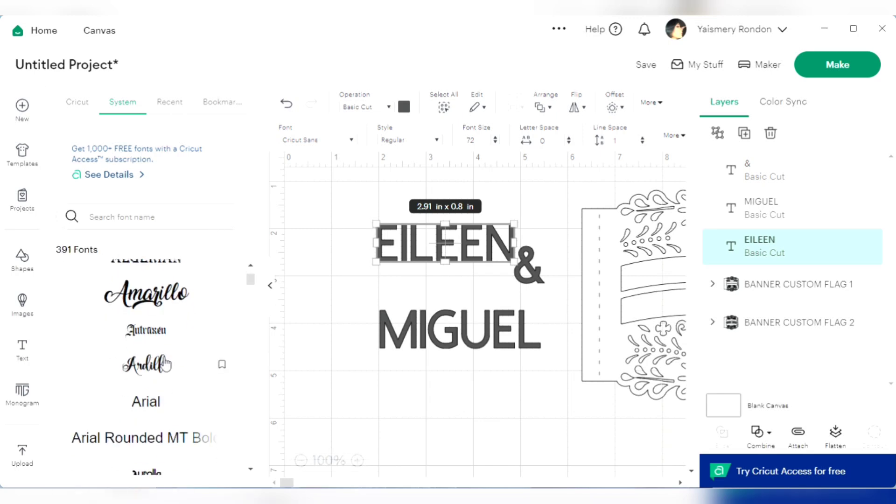
scroll(168, 373, up, 15)
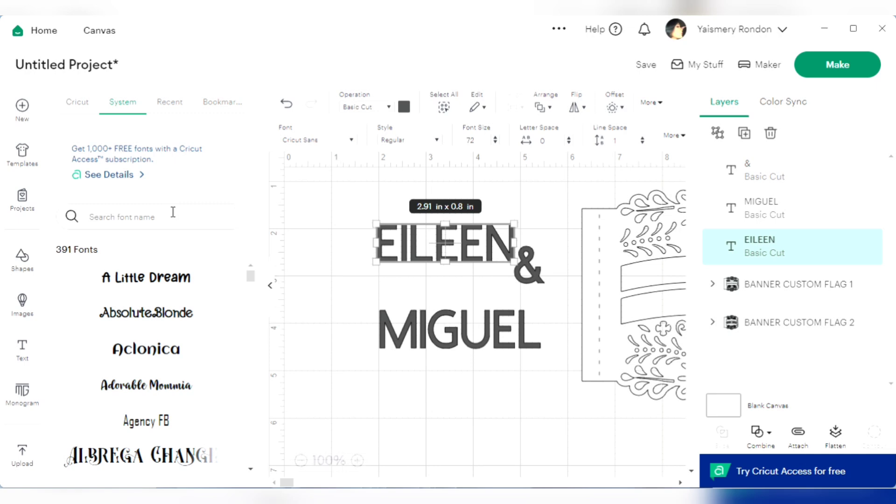
text(RYT)
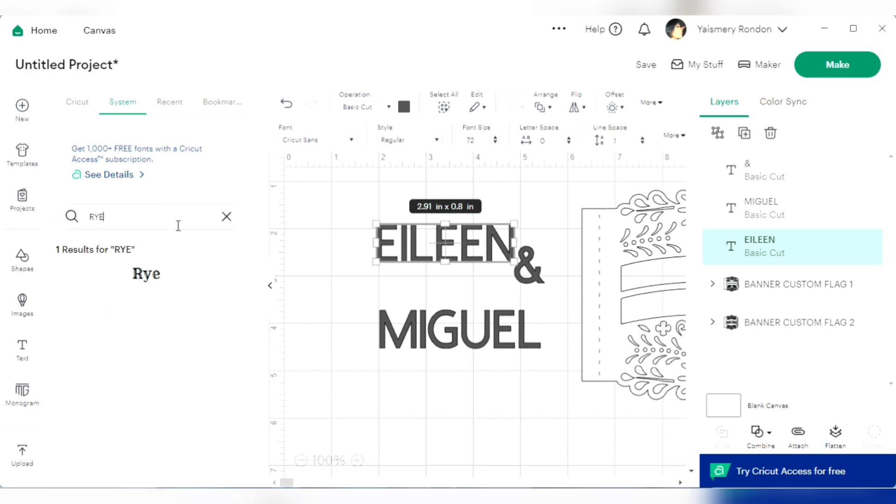
click(176, 282)
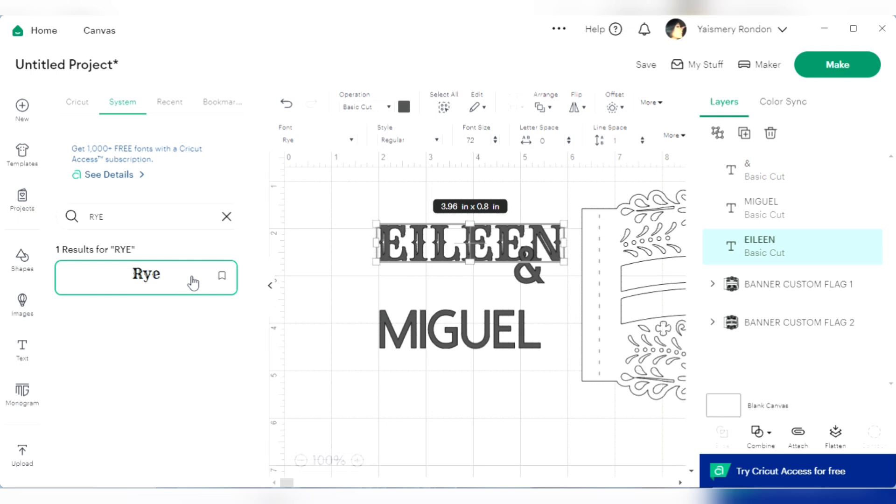
Apply the Rye font to the second person's name text and close the font list
click(434, 328)
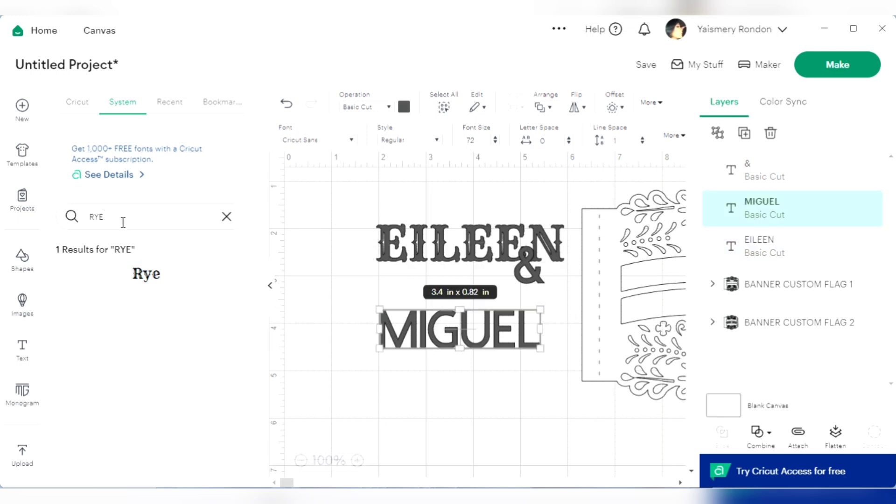
click(138, 280)
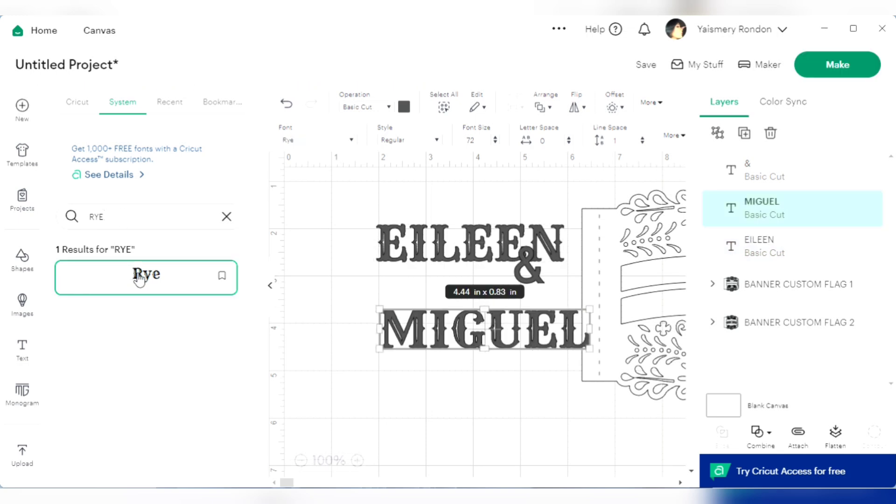
click(275, 291)
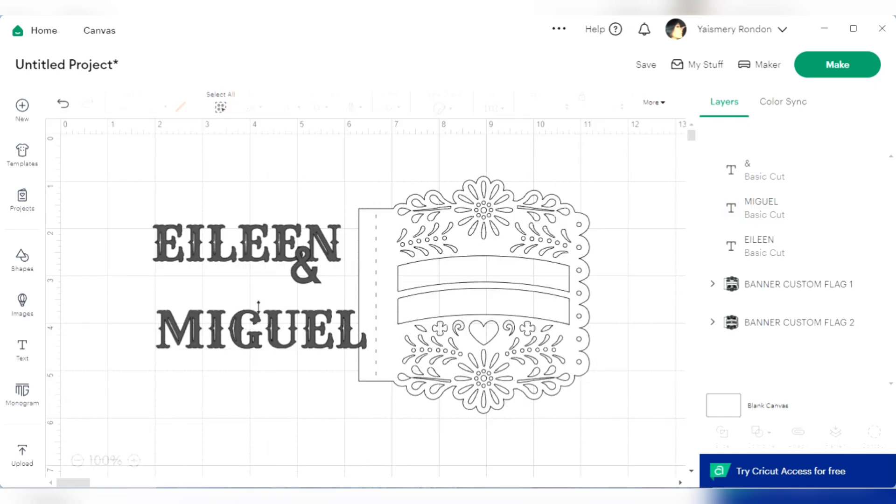
Move both name texts away from the banner flag and clear of the ampersand
click(268, 242)
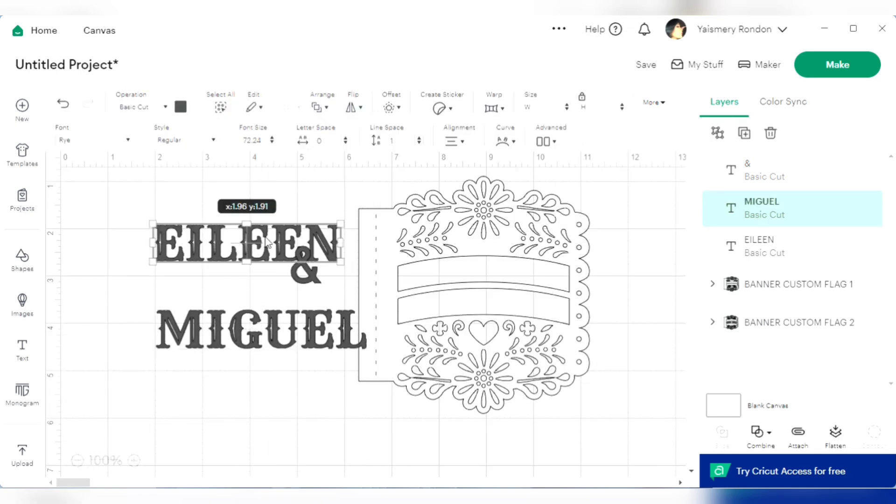
drag(252, 329, 228, 329)
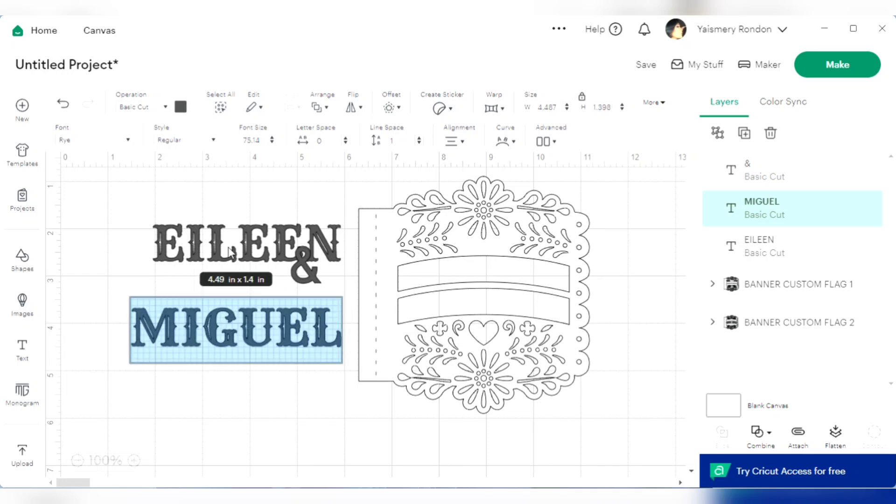
drag(228, 252, 193, 225)
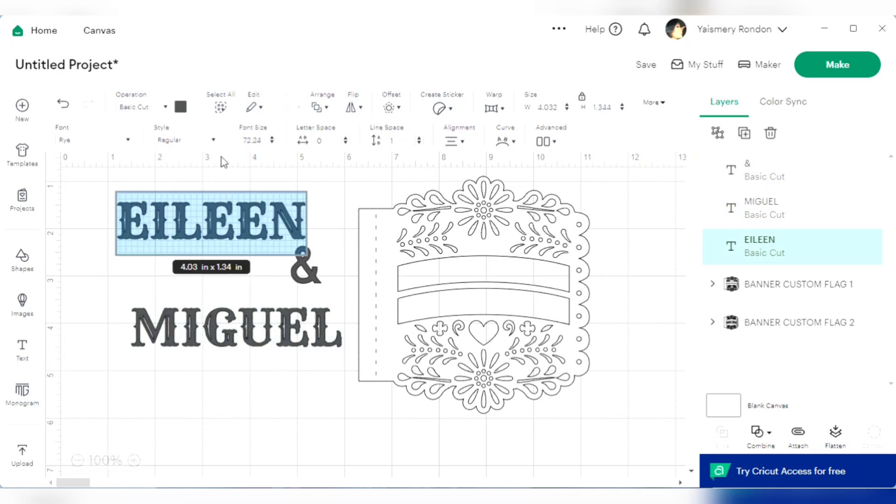
Set the font size of the first person's name to 58
double_click(259, 140)
key(BackSpace)
text(58)
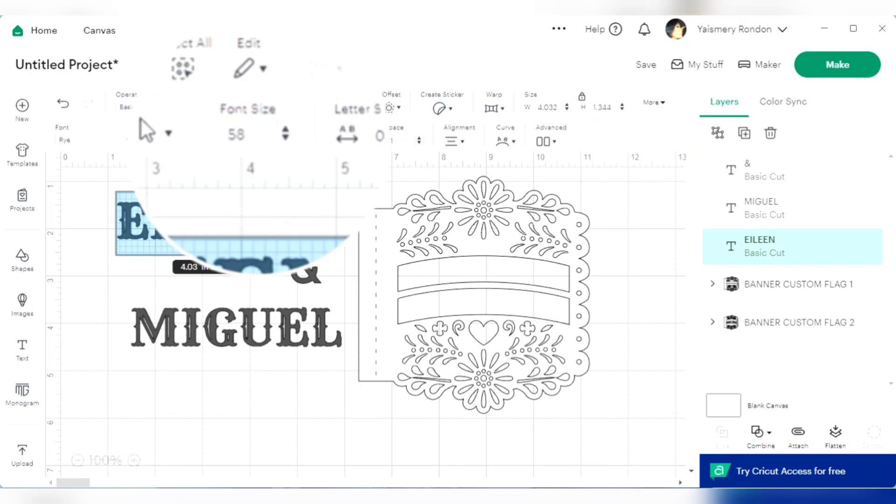
key(Return)
Set the font size of the second person's name to 58
click(222, 333)
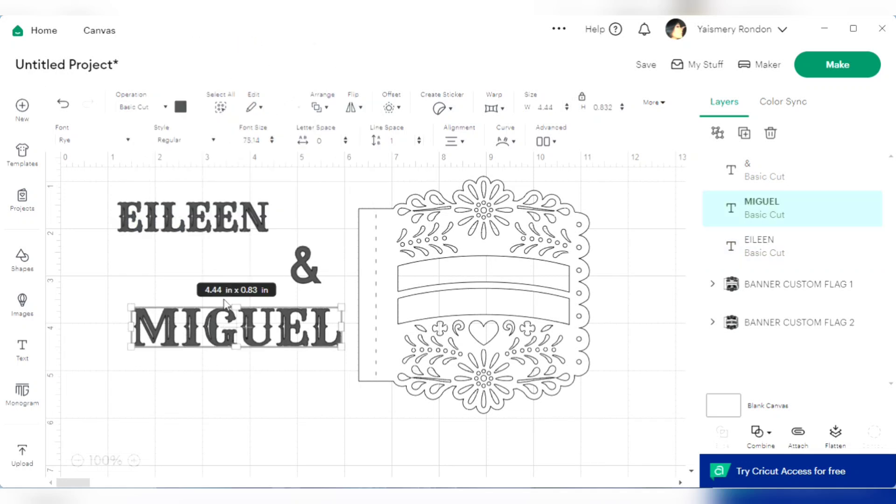
double_click(259, 140)
key(BackSpace)
text(58)
key(Return)
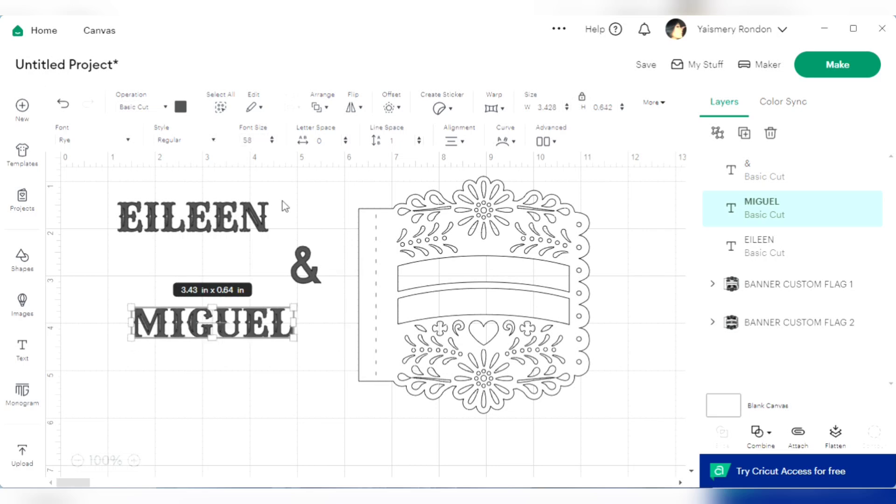
Align the first person's name above the second person's name and give it a curve of 30
click(282, 206)
drag(204, 223, 218, 235)
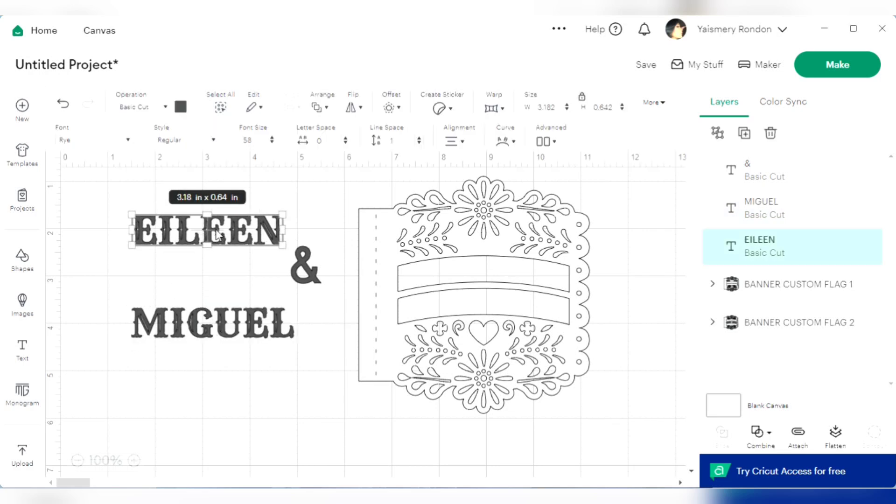
click(511, 141)
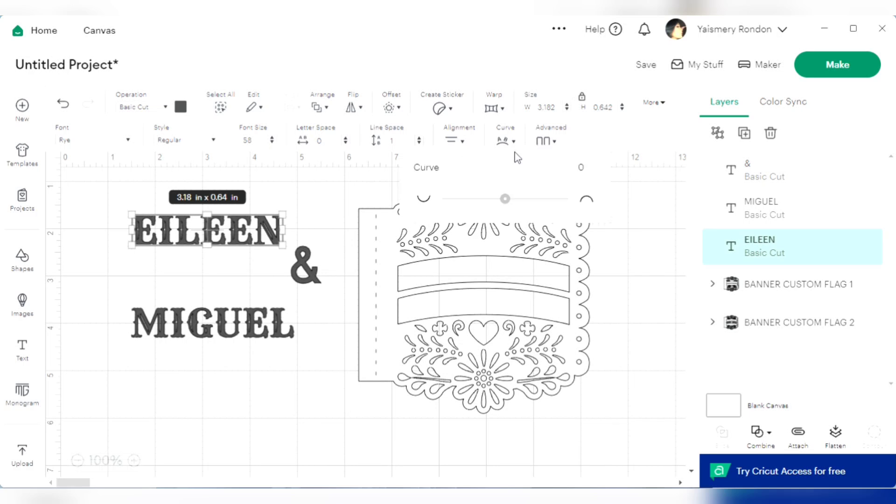
text(3)
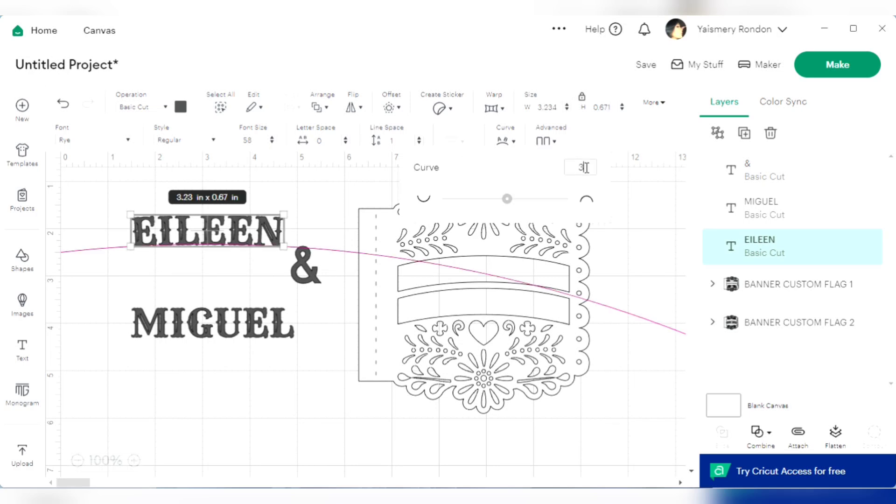
text(0)
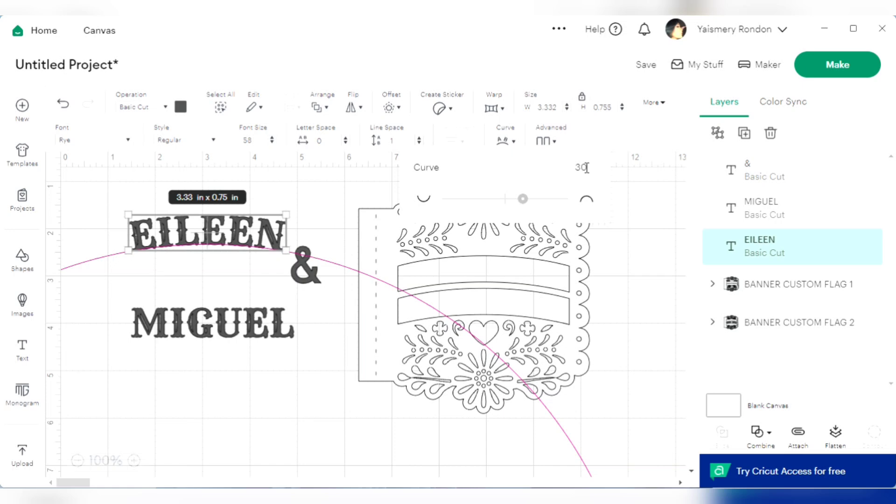
click(285, 388)
Give the second person's name a curve of 30
click(254, 320)
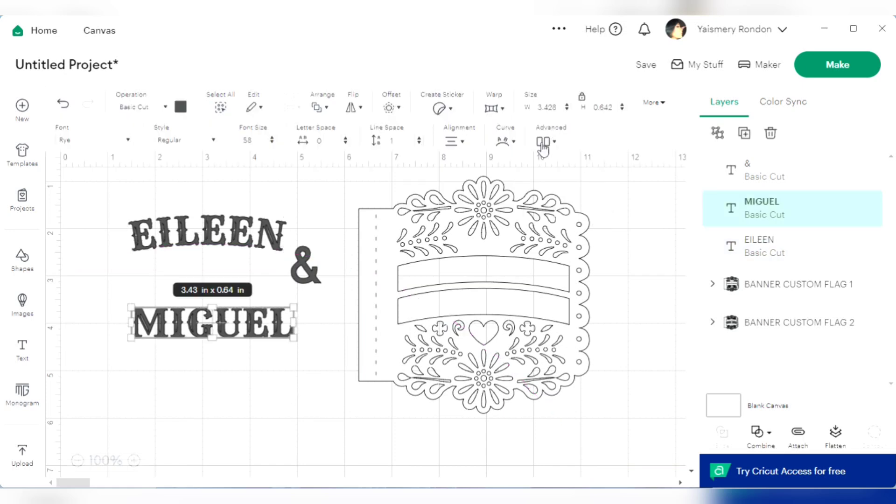
click(512, 142)
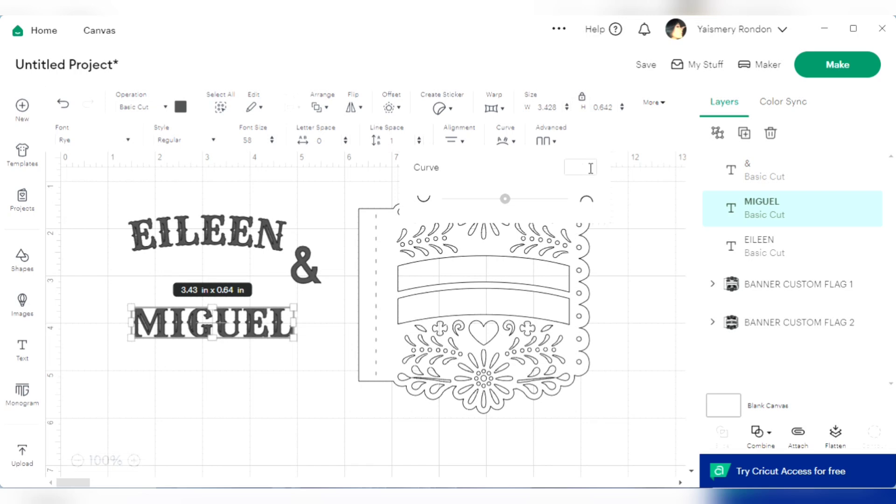
text(30)
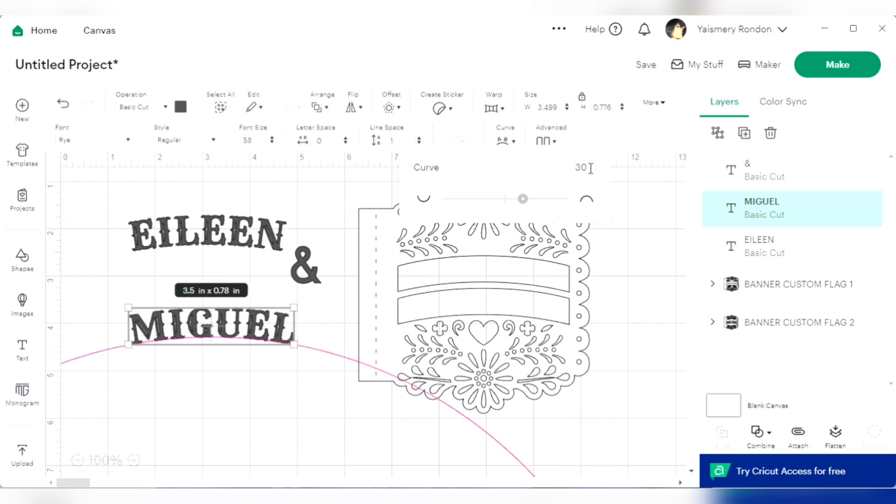
click(620, 256)
Place the first person's name in the flag's upper band, the second person's in the lower band, and the ampersand beside the upper name
drag(235, 329, 505, 308)
drag(244, 235, 522, 276)
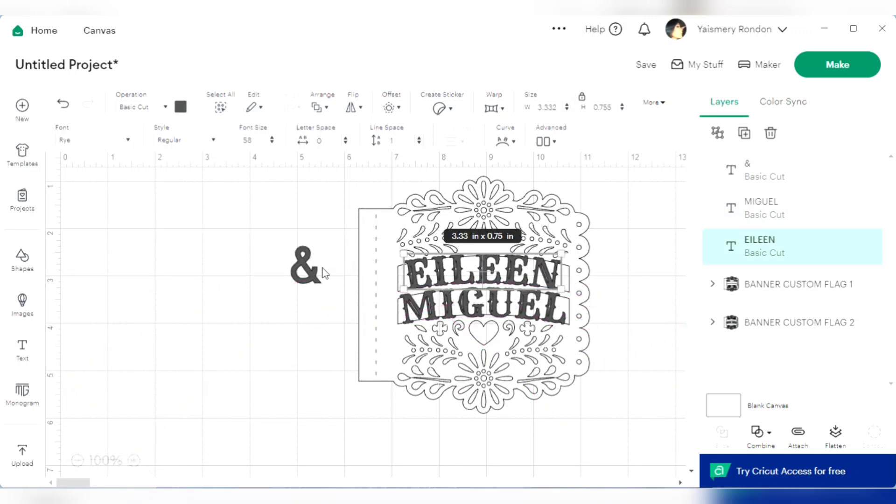
drag(325, 273, 598, 282)
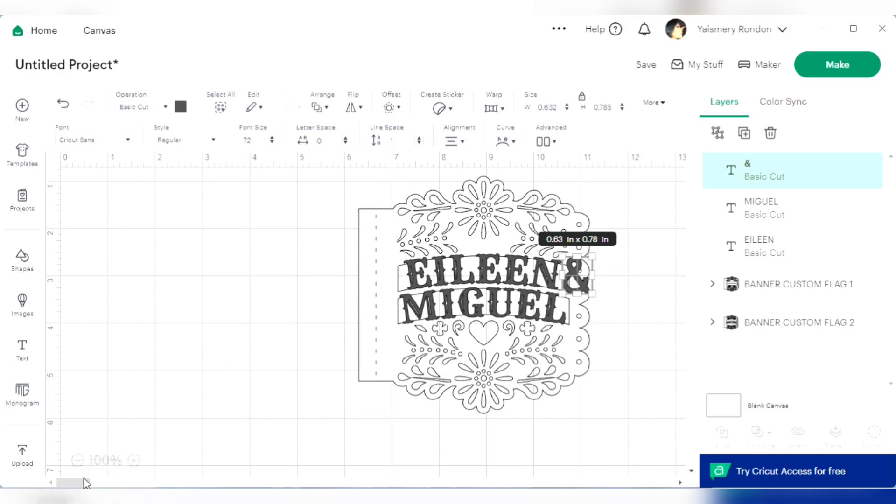
Swap the names on the flag so the second person's name fills the upper band and the first person's name the lower band
mouse_move(86, 483)
mouse_down()
mouse_move(121, 483)
mouse_move(87, 484)
mouse_up()
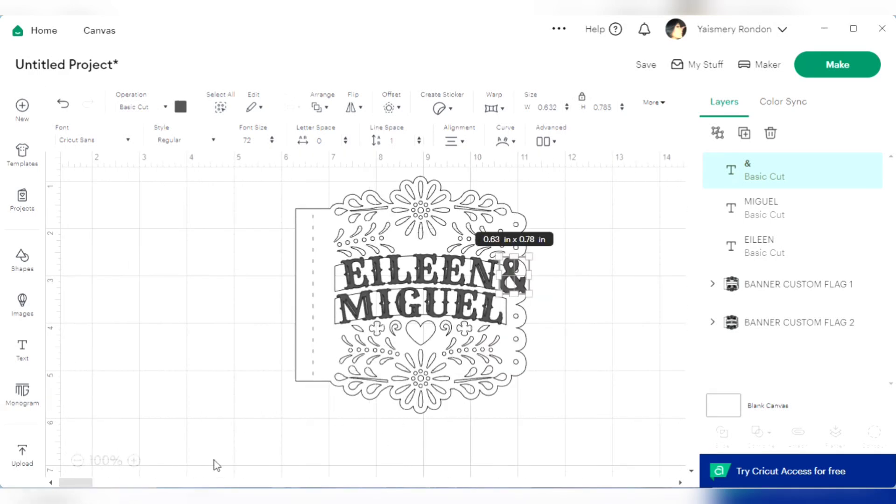
click(133, 462)
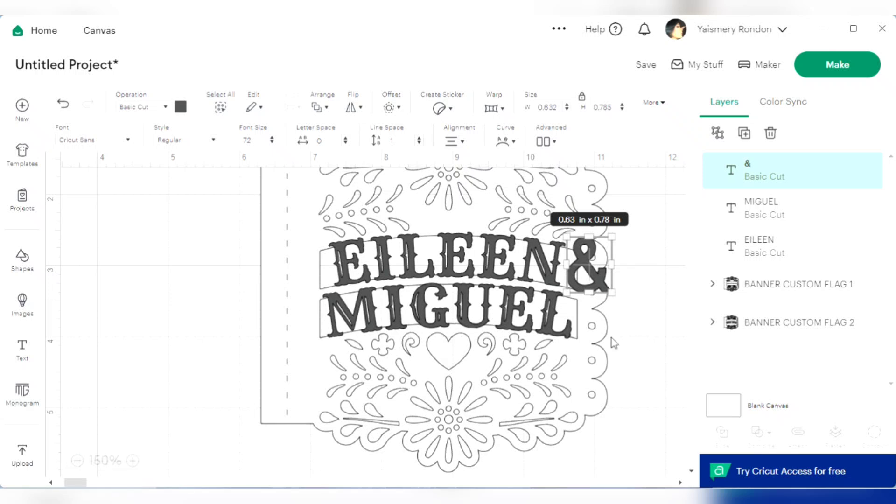
click(677, 310)
drag(490, 271, 301, 362)
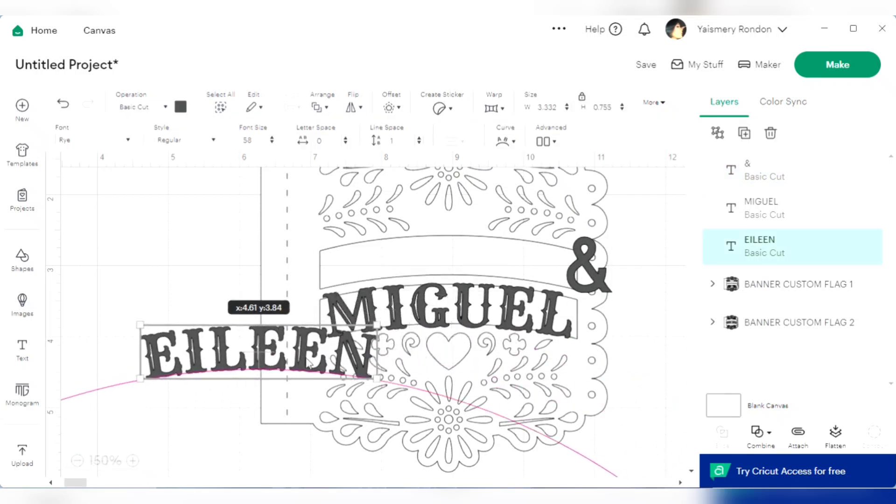
drag(451, 306, 449, 260)
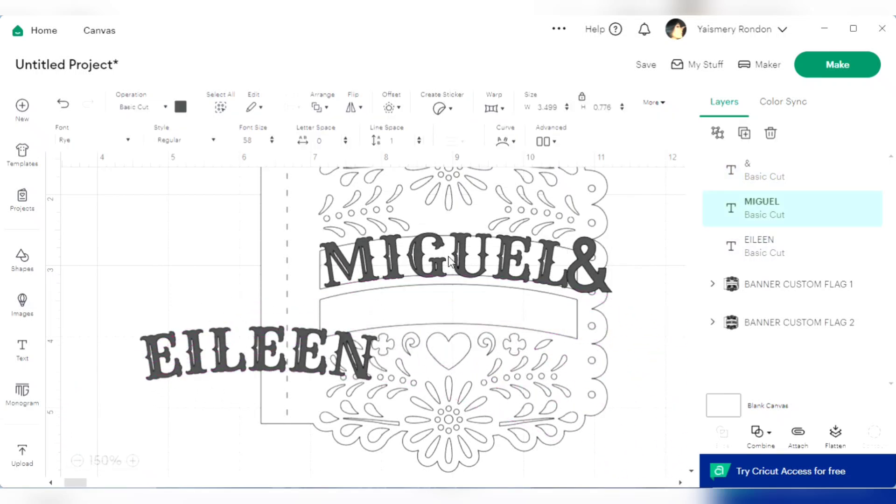
drag(228, 365, 411, 325)
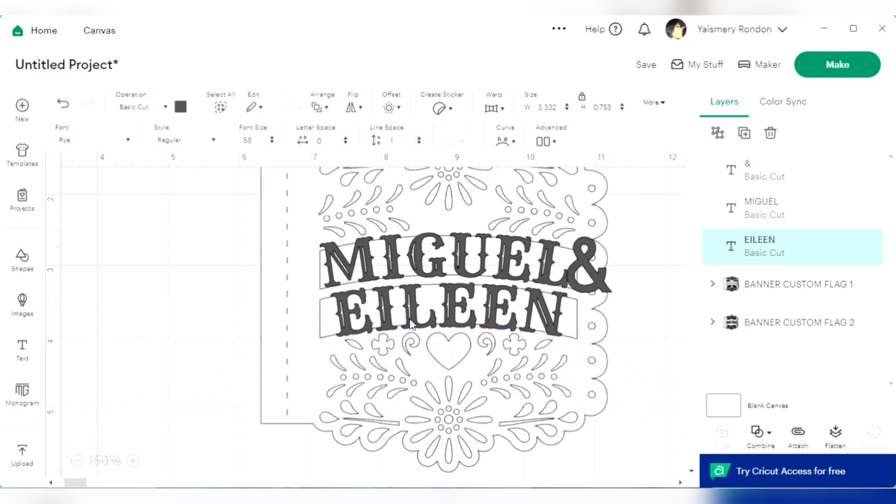
Reduce the letter spacing of the name in the upper band to -0.5
click(133, 461)
click(133, 461)
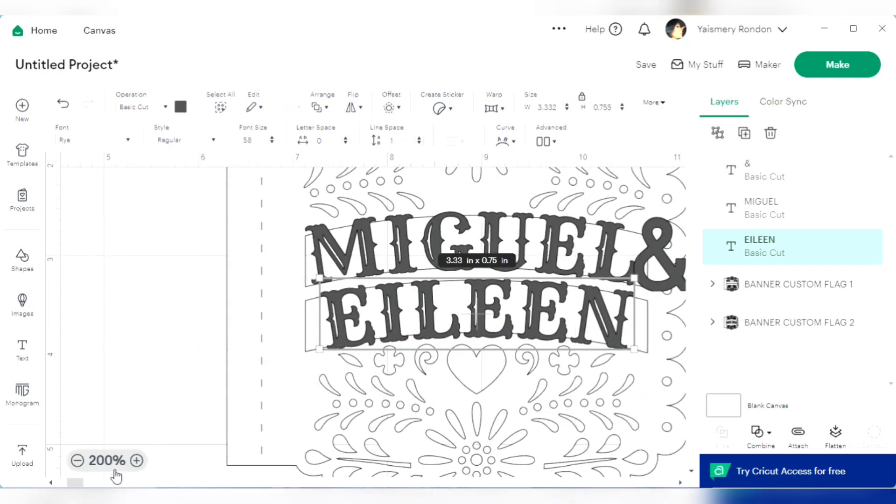
drag(81, 483, 85, 484)
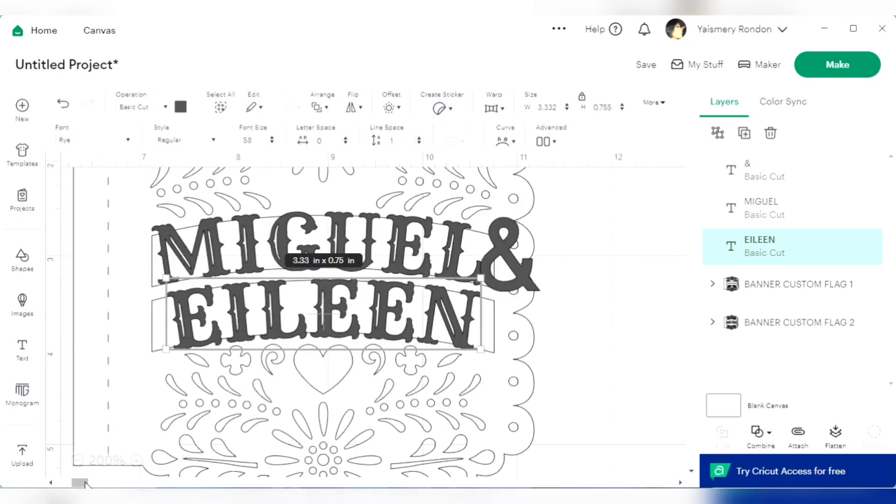
click(353, 221)
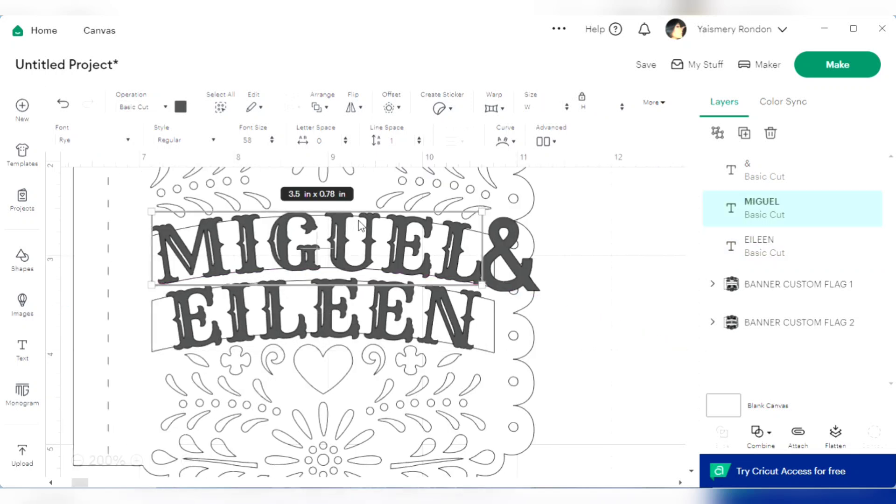
click(345, 143)
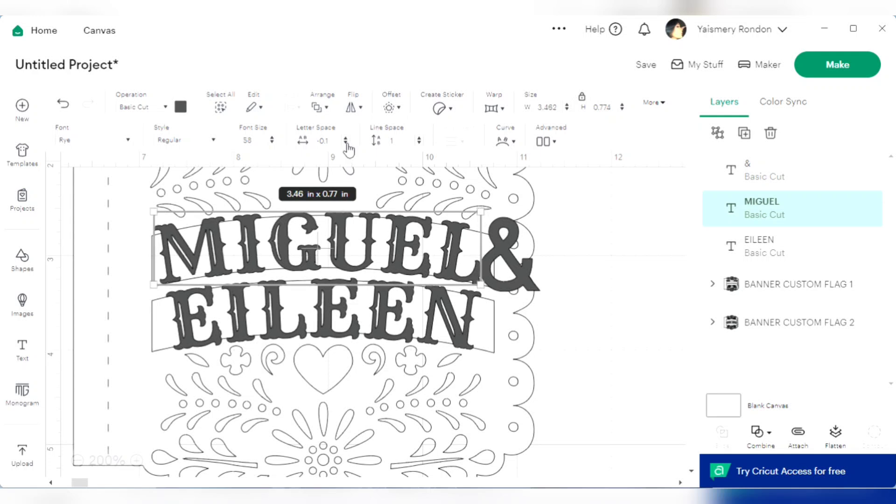
click(346, 143)
click(346, 143)
click(346, 143)
click(346, 143)
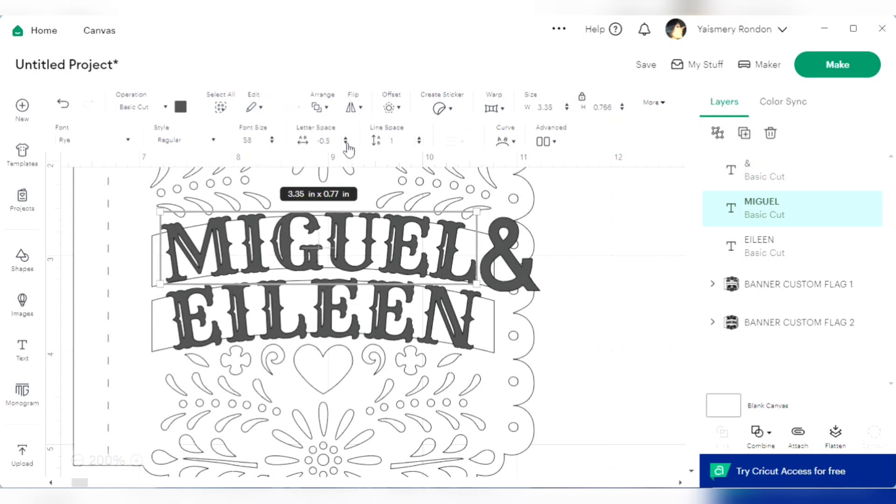
Reduce the letter spacing of the name in the upper band to -0.8
click(346, 144)
click(346, 143)
click(346, 143)
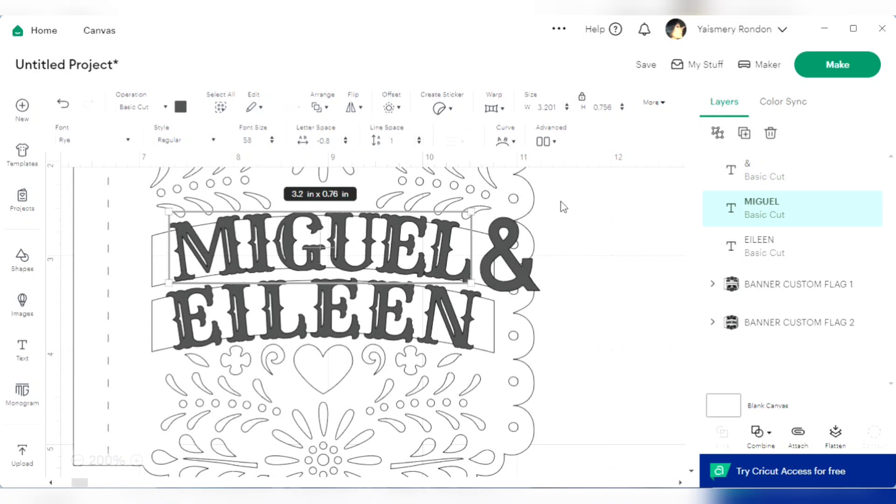
click(589, 225)
Move the upper name to the start of its band and tilt it slightly counter-clockwise to follow the band's curve
click(312, 253)
drag(293, 224, 276, 227)
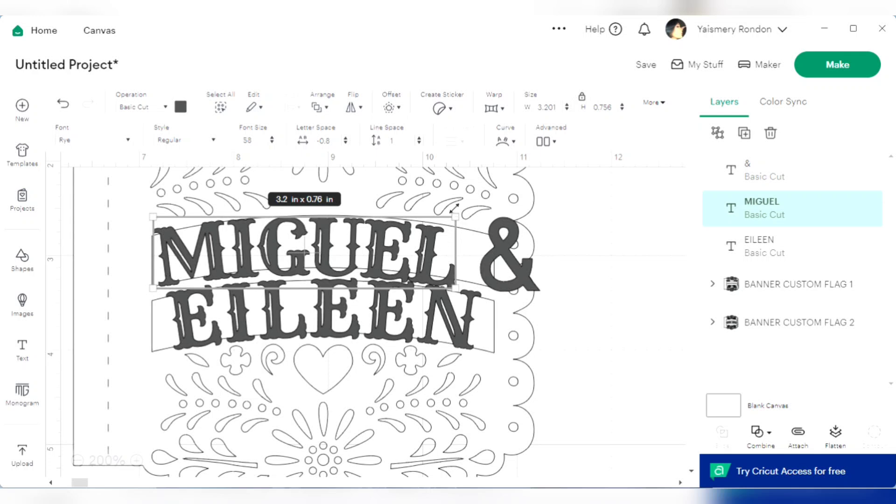
drag(464, 214, 456, 210)
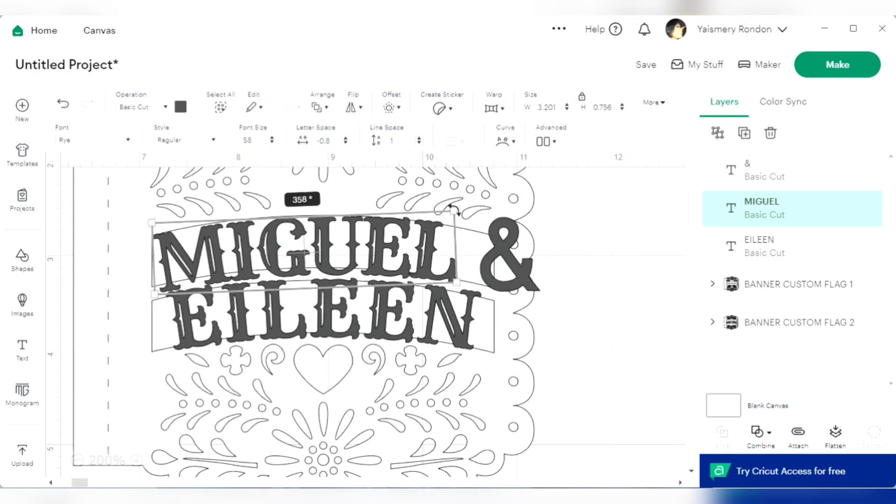
drag(316, 255, 316, 250)
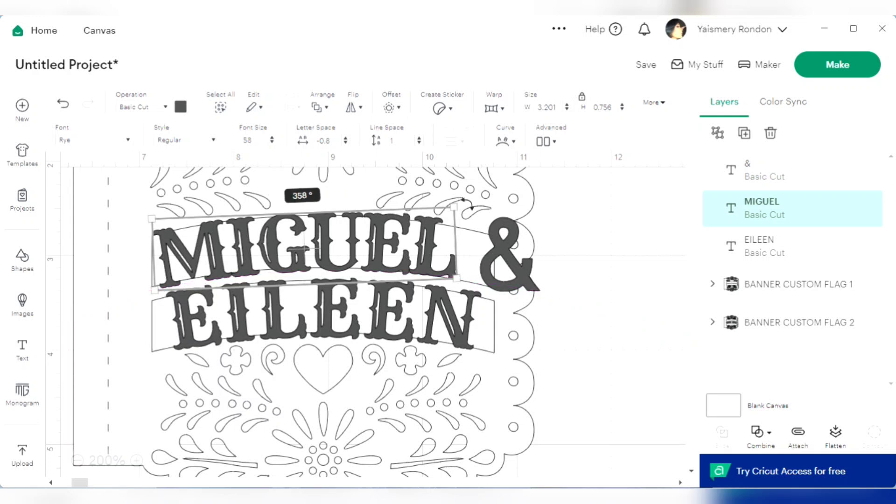
drag(468, 204, 469, 207)
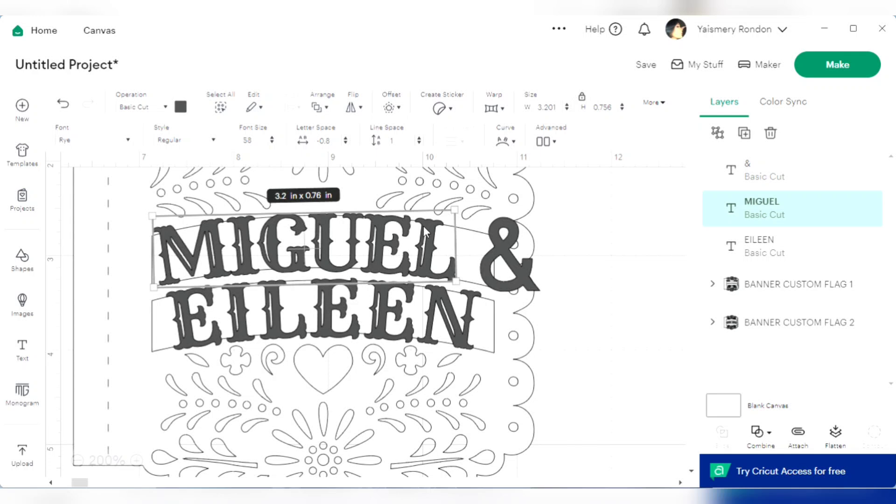
drag(430, 308, 424, 314)
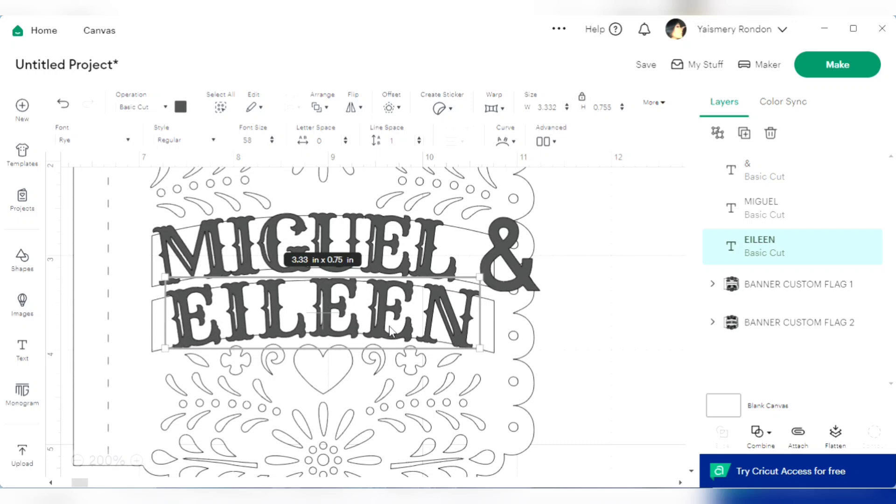
Shrink the ampersand to about 0.52 by 0.65 in and place it right after the name in the upper band
click(536, 284)
click(536, 284)
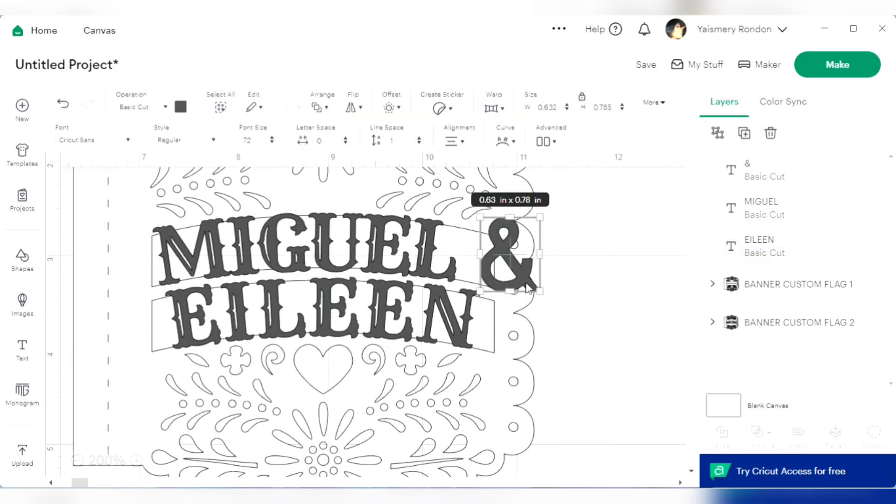
click(351, 268)
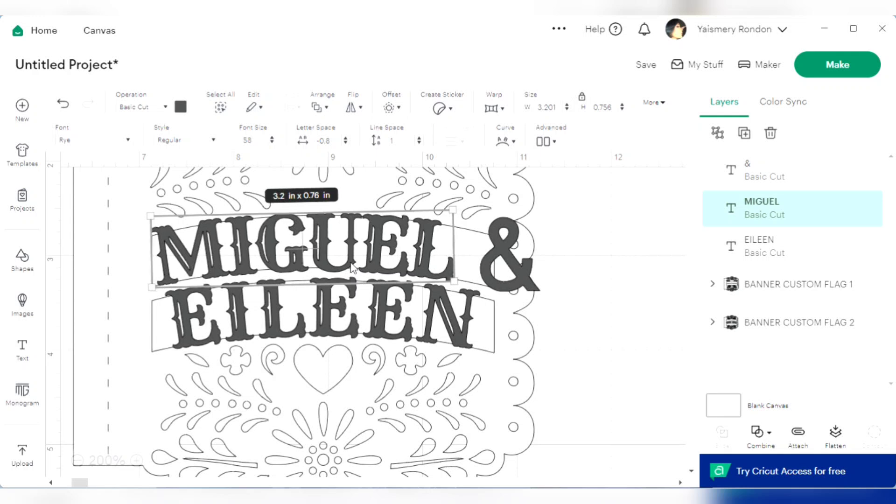
click(524, 268)
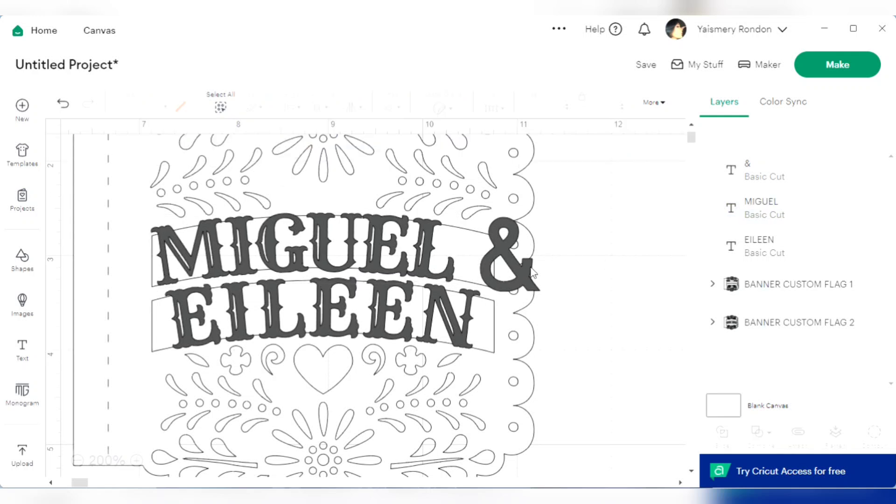
click(523, 268)
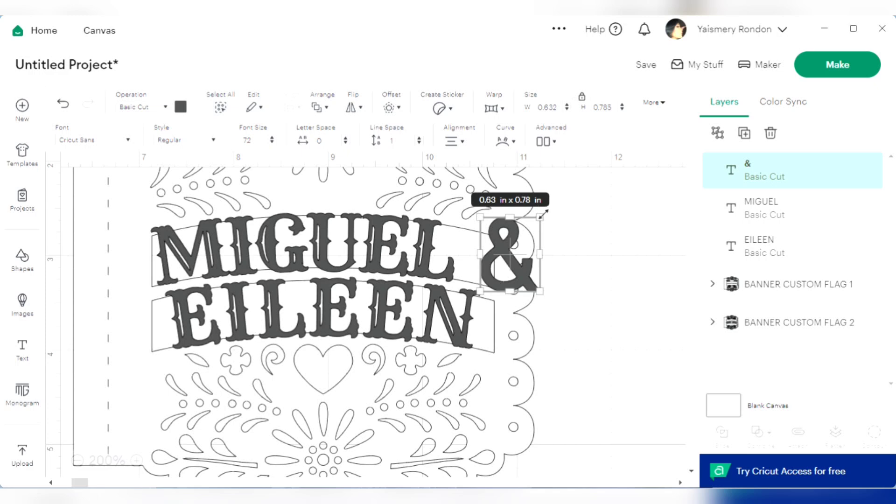
drag(538, 209, 548, 234)
drag(498, 257, 469, 248)
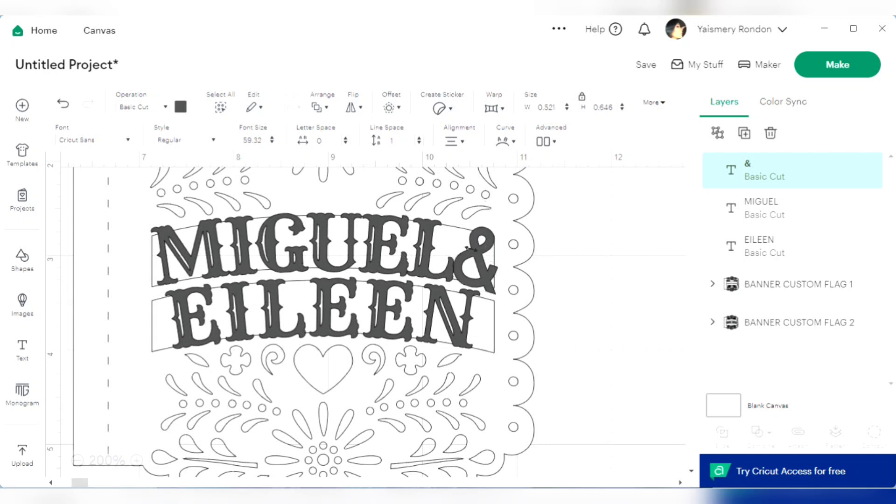
click(613, 227)
click(402, 275)
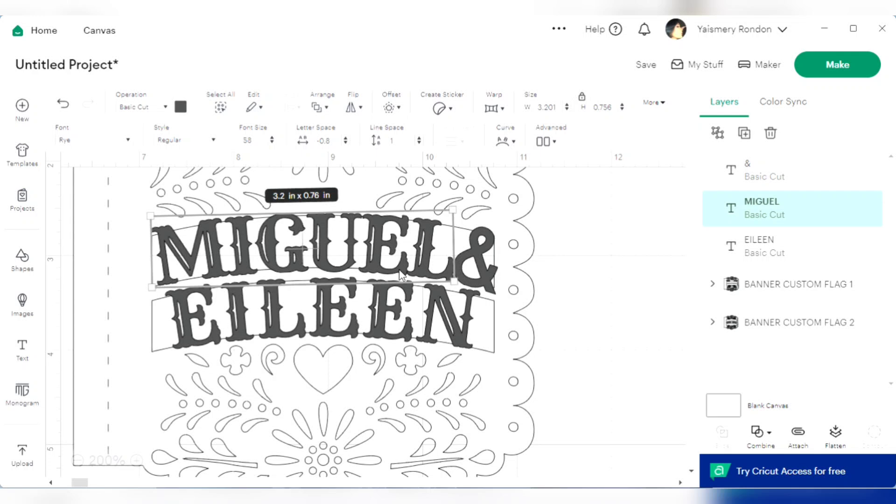
shift+click(379, 318)
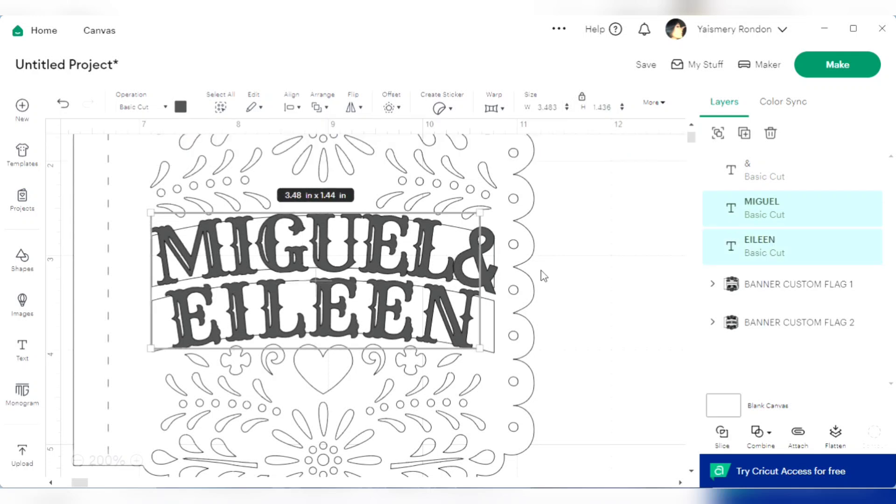
shift+click(497, 282)
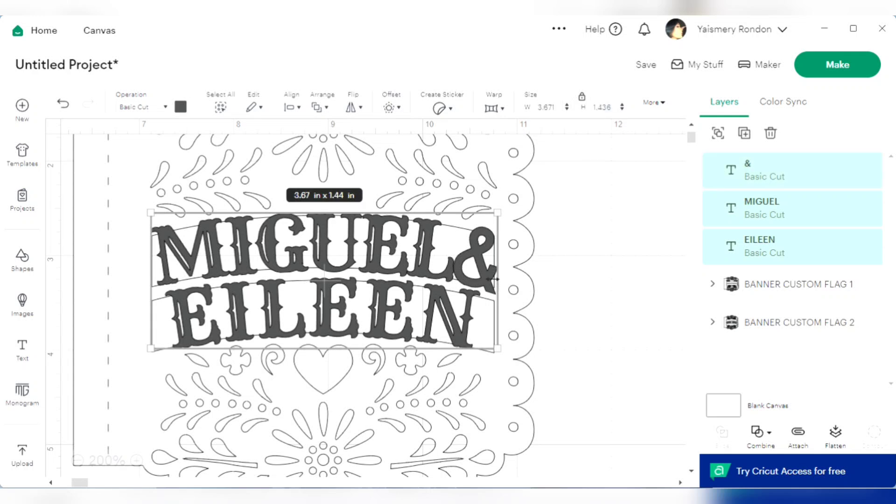
Examine the two layers grouped in BANNER CUSTOM FLAG 1 and how the lettering sits on the whole flag
click(766, 287)
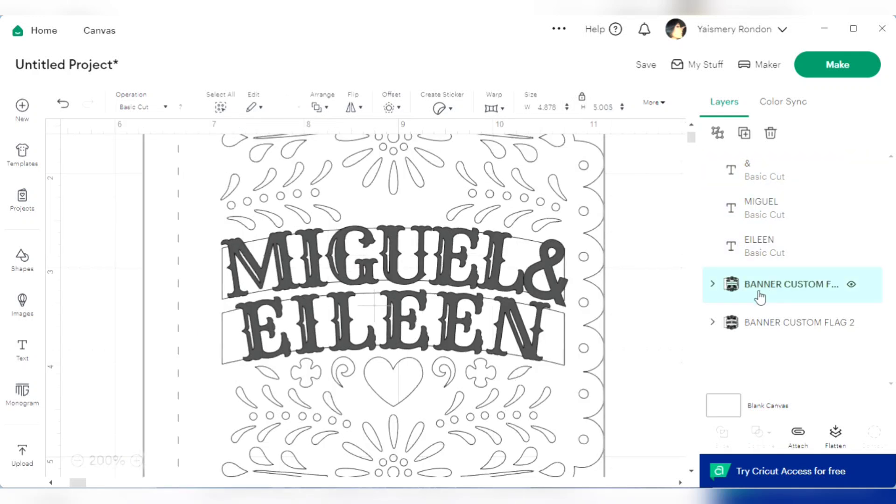
click(713, 284)
click(782, 327)
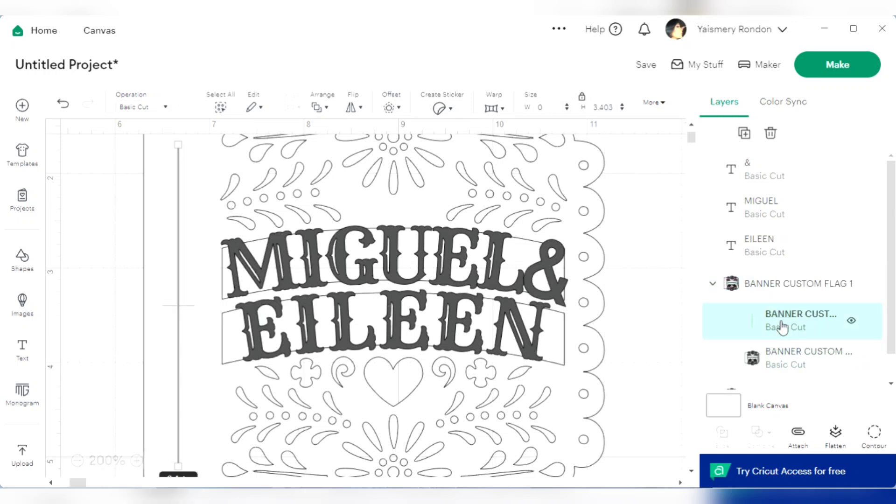
click(781, 358)
click(78, 461)
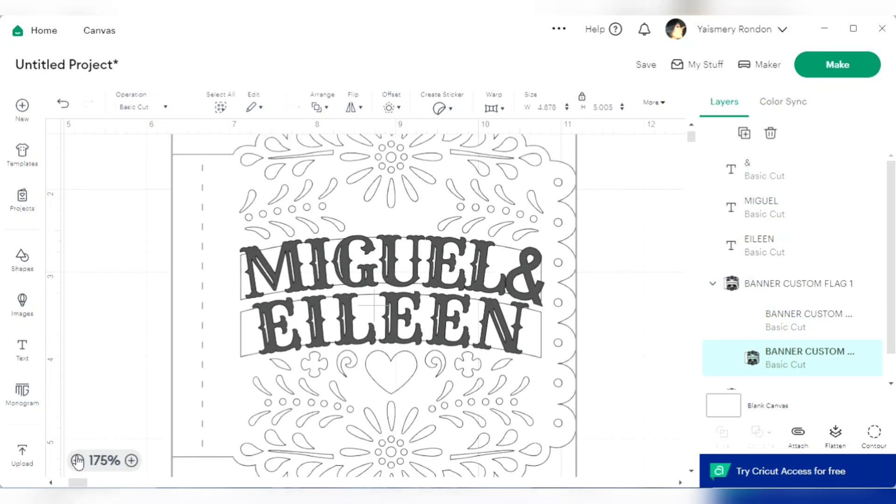
click(78, 460)
click(77, 460)
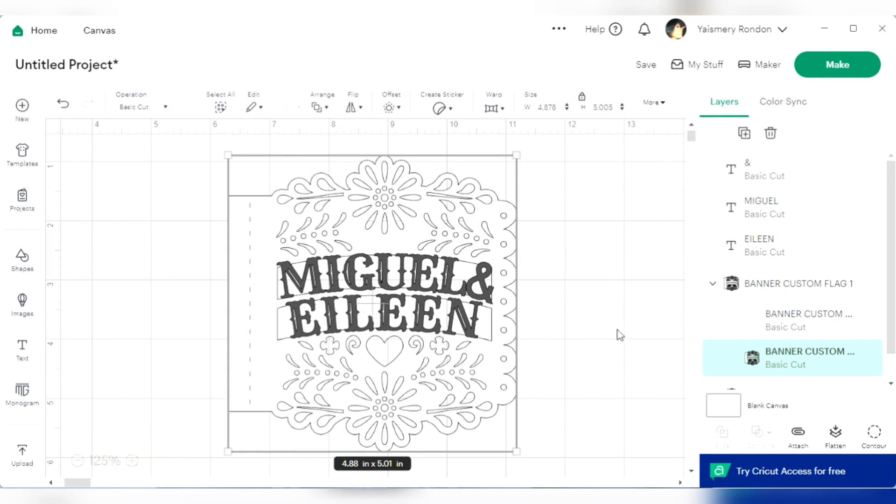
click(618, 330)
click(766, 318)
click(762, 356)
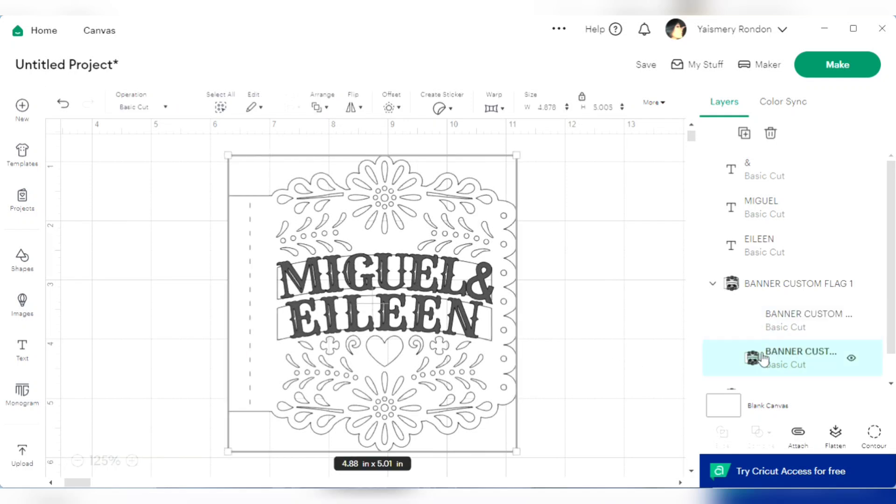
Ungroup BANNER CUSTOM FLAG 1 to separate the dashed line from the flag shape
click(786, 293)
click(713, 284)
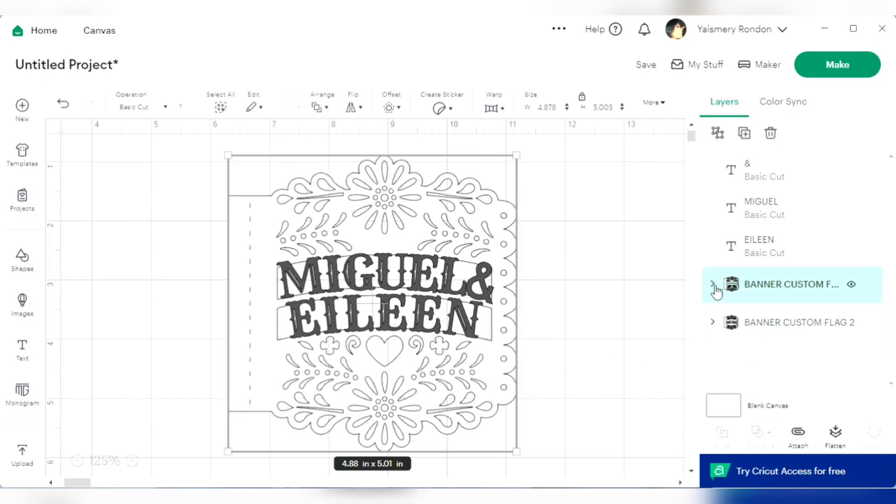
click(717, 140)
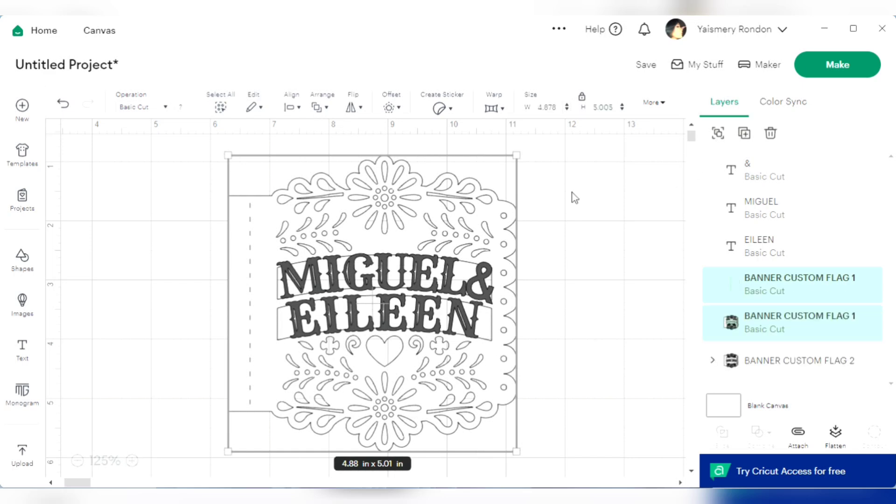
click(557, 204)
click(409, 288)
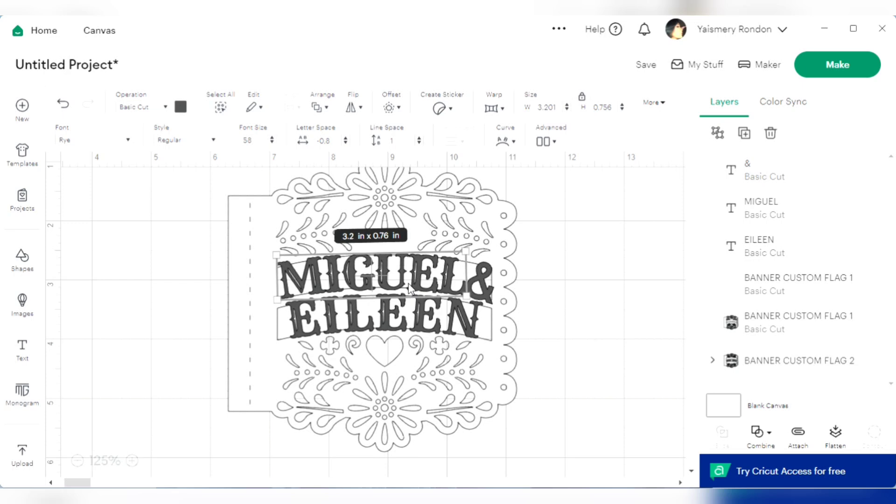
shift+click(486, 287)
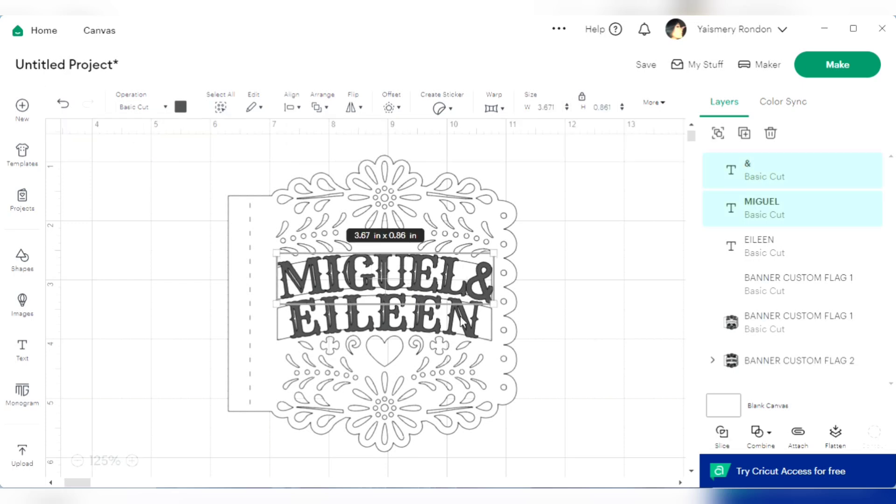
shift+click(465, 330)
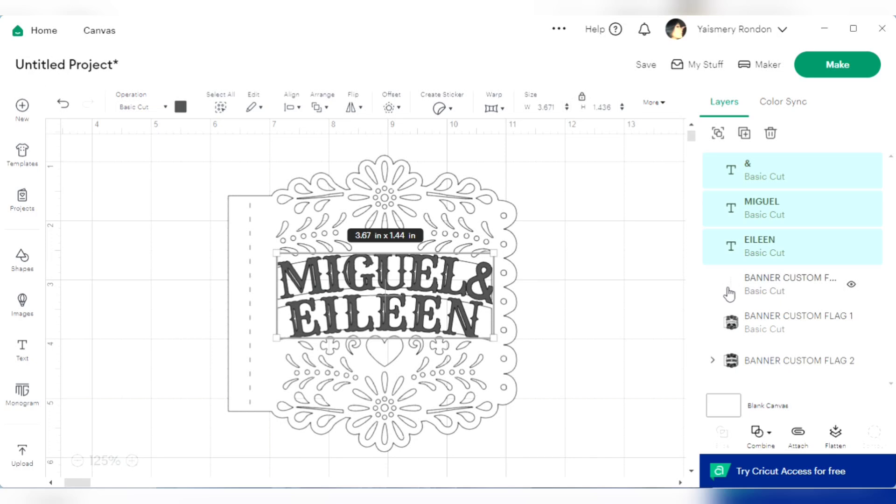
click(731, 329)
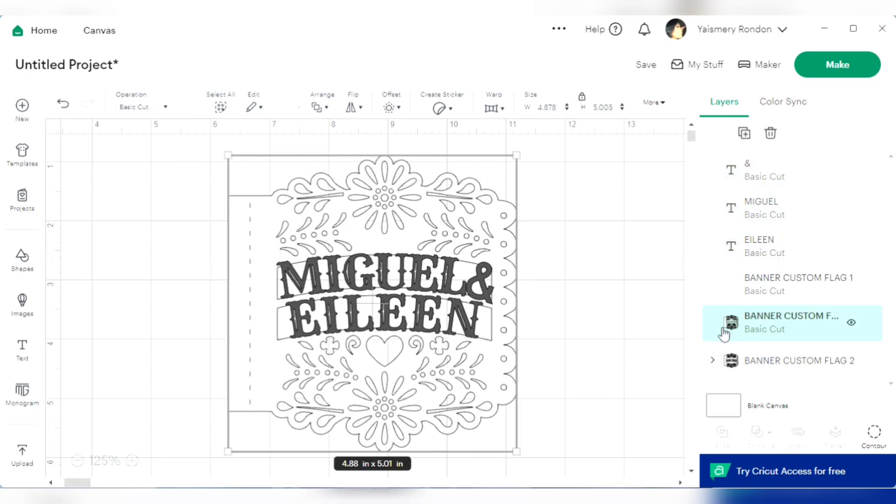
click(747, 325)
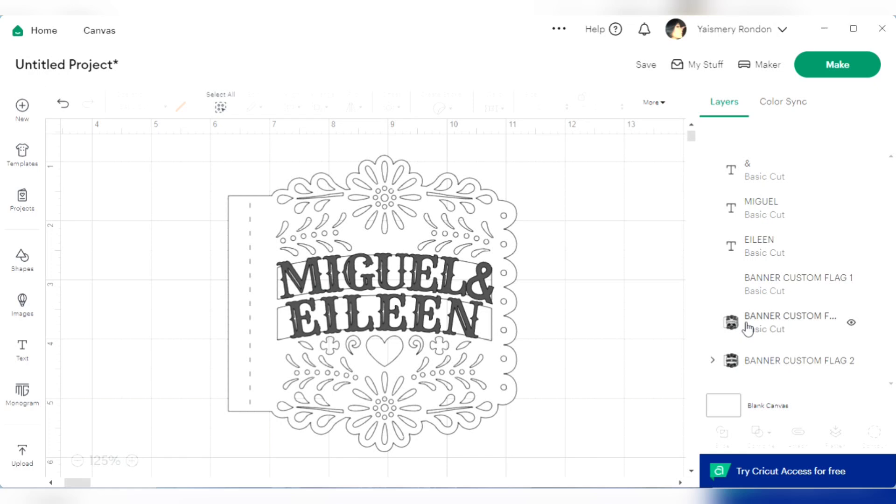
Weld both names and the ampersand to the BANNER CUSTOM FLAG 1 shape, leaving out the dashed-line layer
click(755, 251)
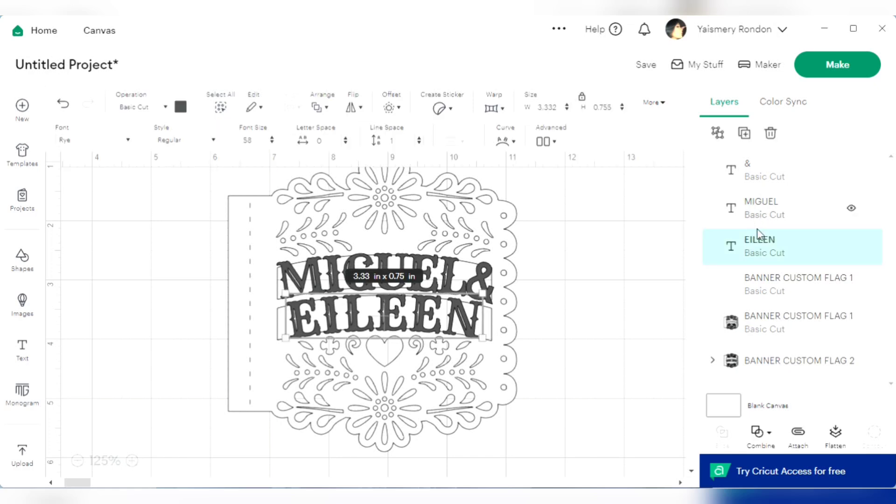
shift+click(759, 319)
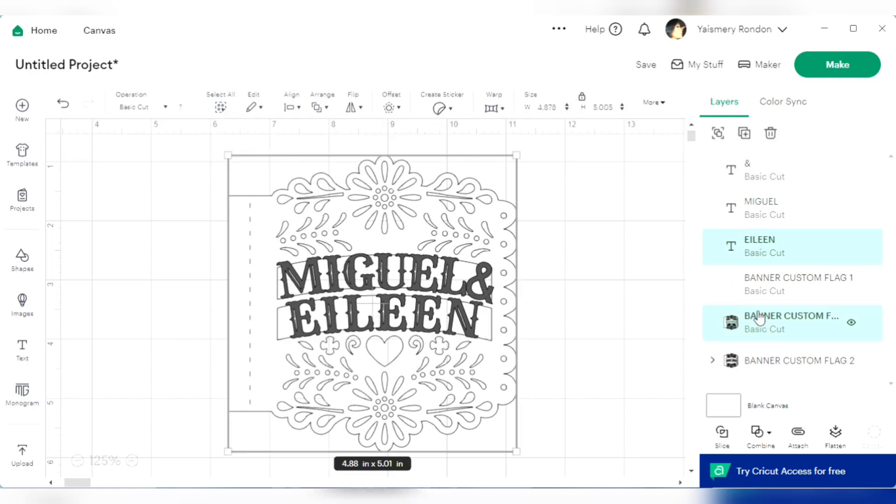
shift+click(772, 213)
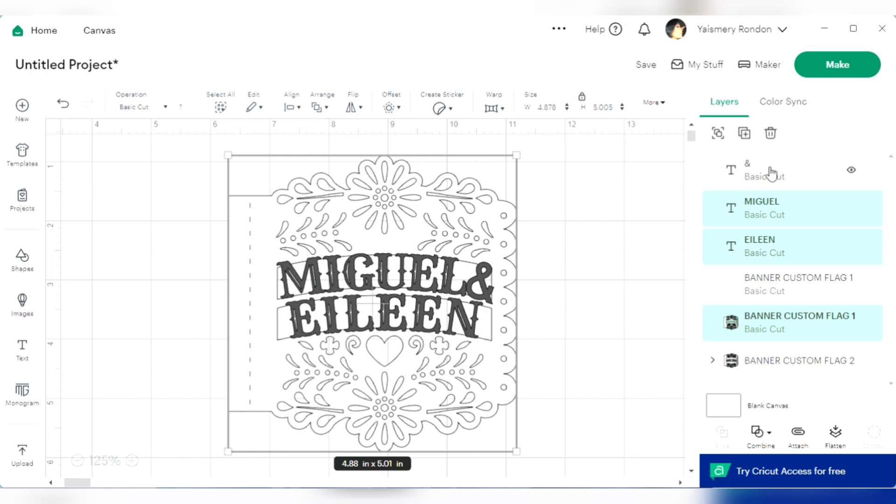
shift+click(766, 179)
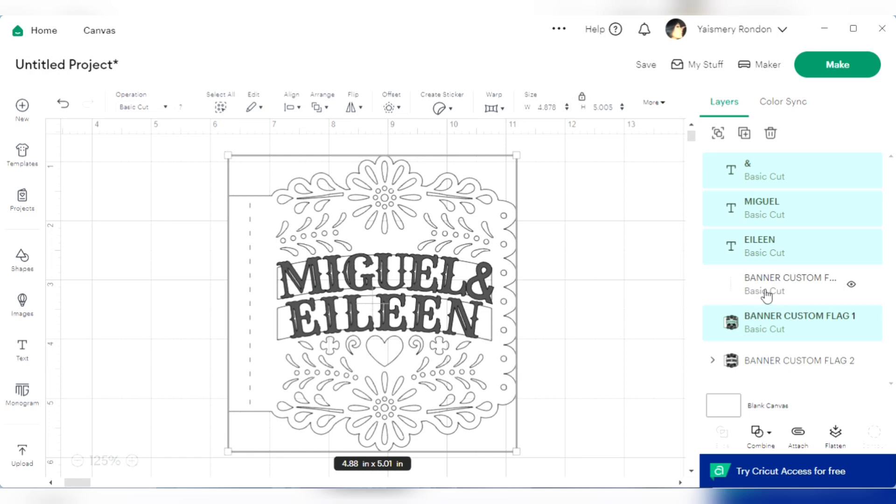
click(771, 434)
click(787, 289)
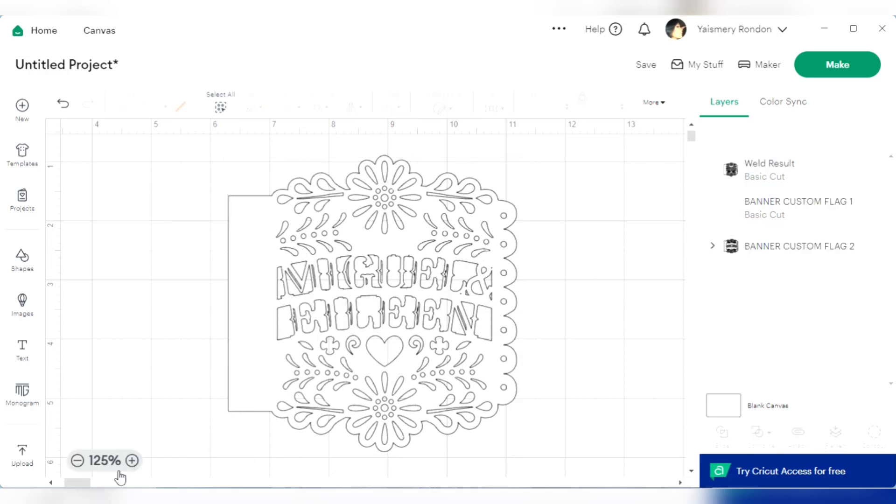
Examine the welded lettering in both bands of the flag up close
click(132, 462)
click(132, 462)
click(134, 463)
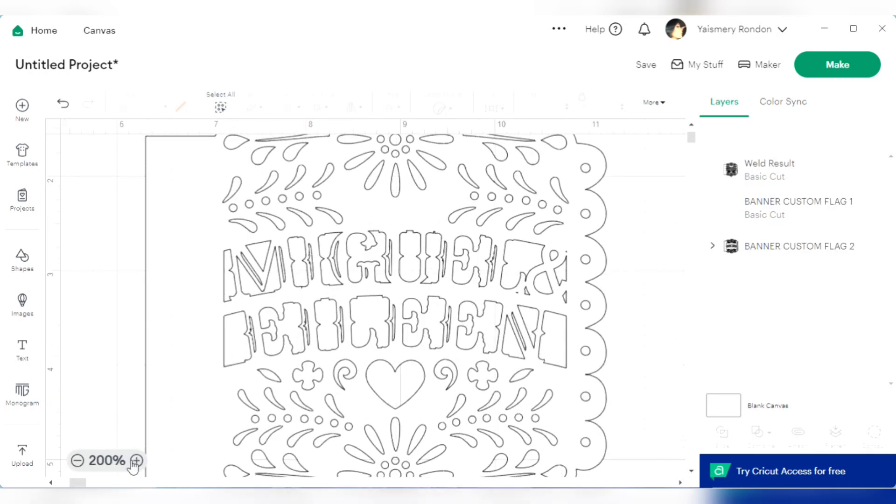
click(134, 464)
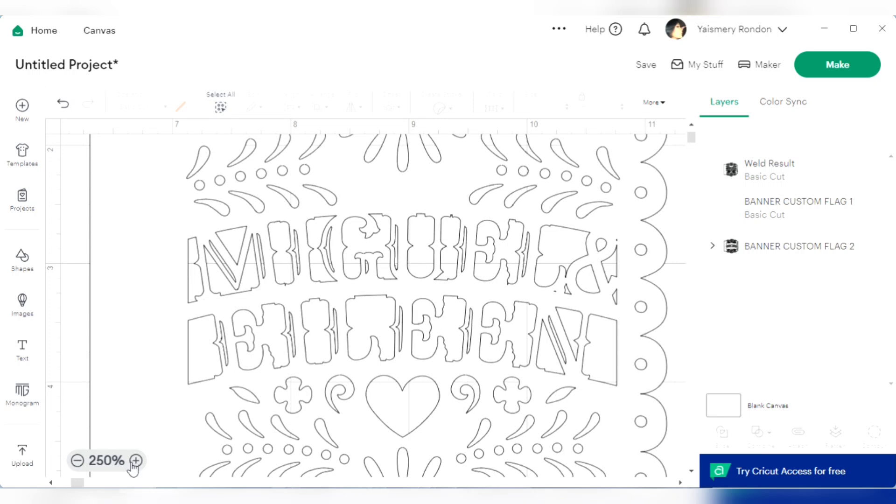
click(77, 461)
click(77, 463)
click(77, 462)
Send the welded flag backward, behind the dashed-line layer
click(460, 346)
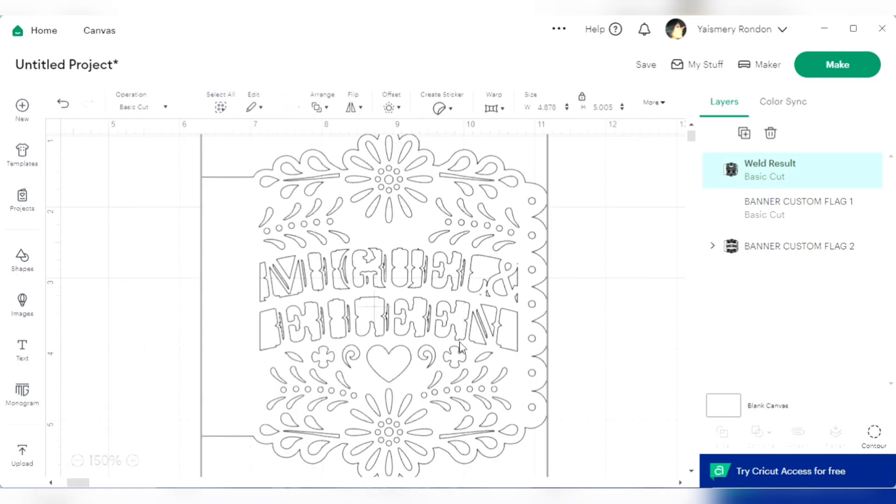
right_click(459, 346)
click(521, 248)
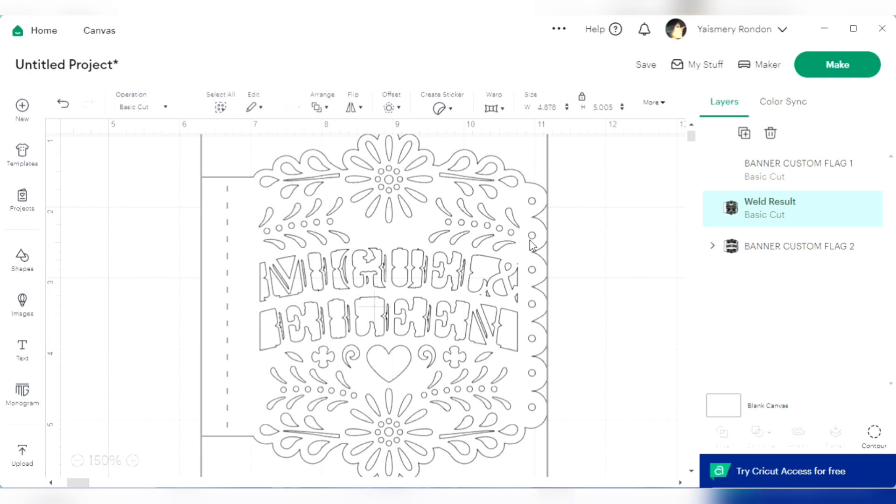
Add a circle about 0.13 in wide over the gap between the first name's last letter and the ampersand's lower edge
click(353, 239)
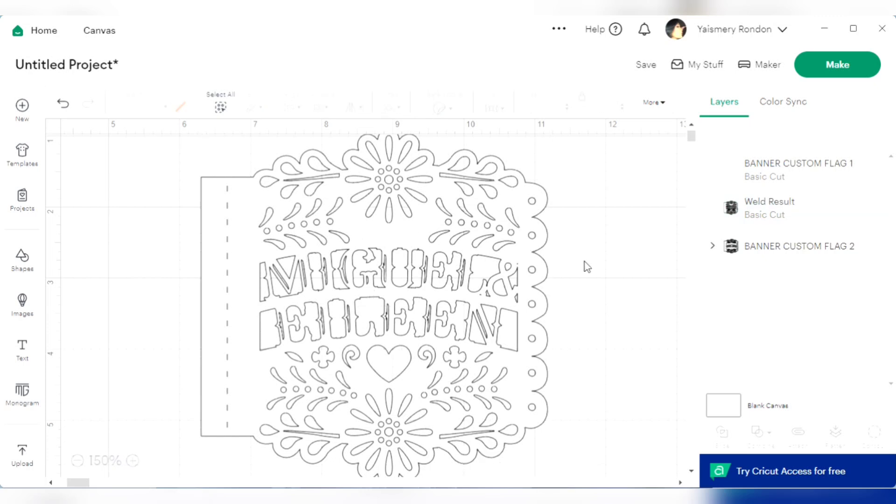
click(133, 461)
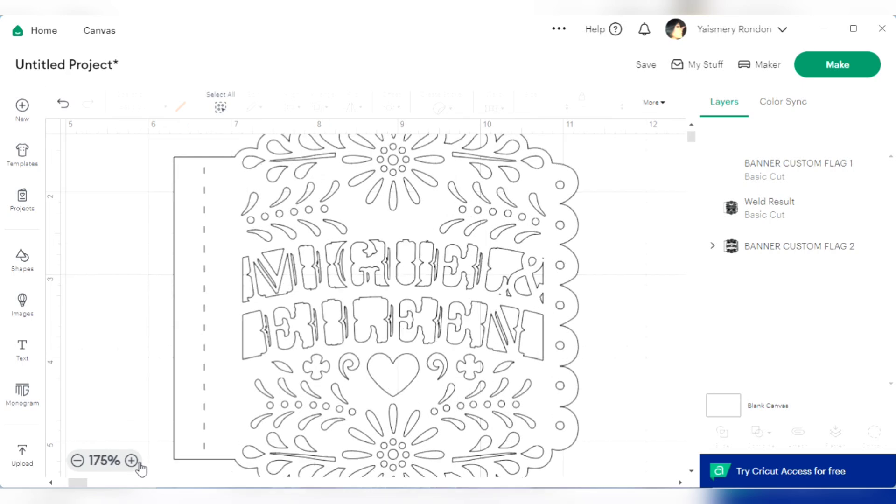
click(133, 461)
click(133, 461)
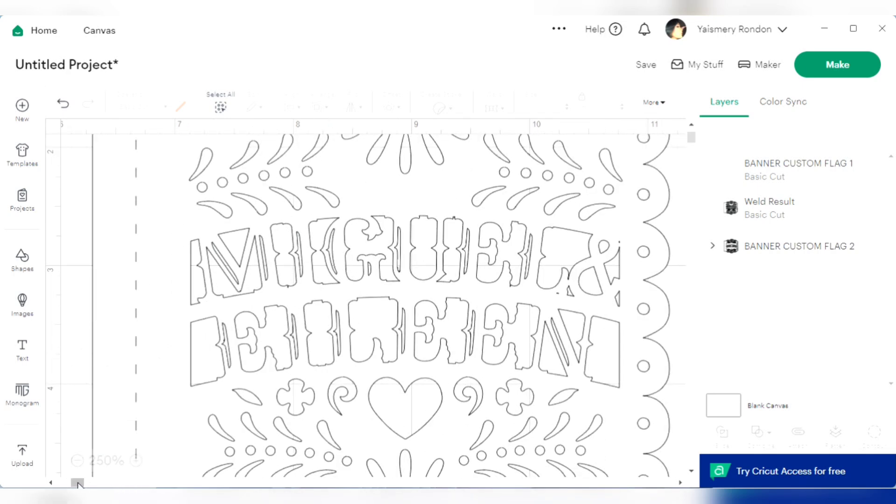
drag(77, 483, 77, 483)
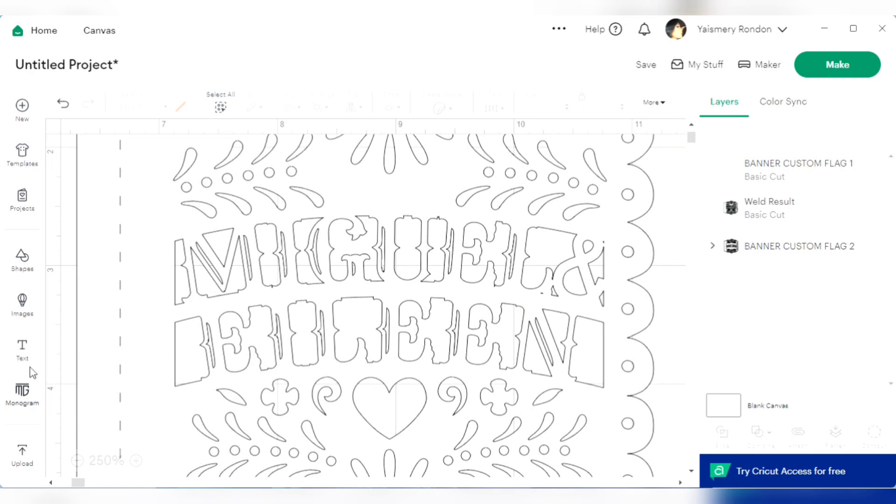
click(23, 258)
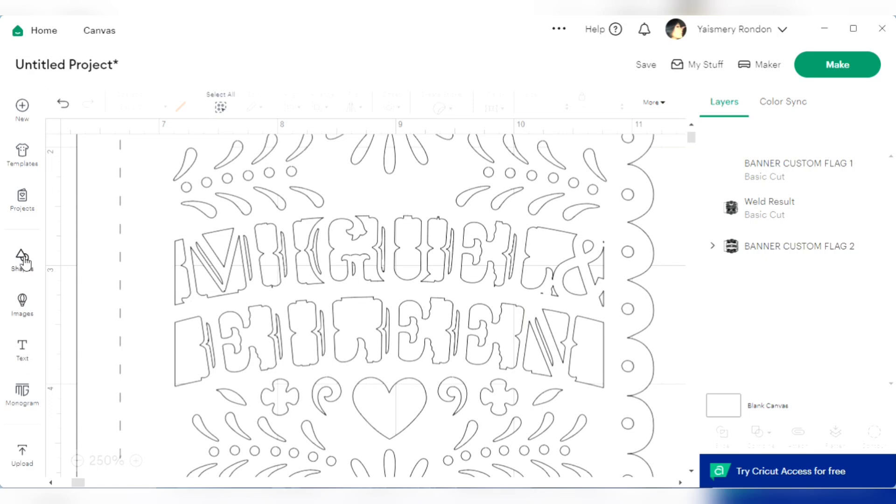
click(85, 438)
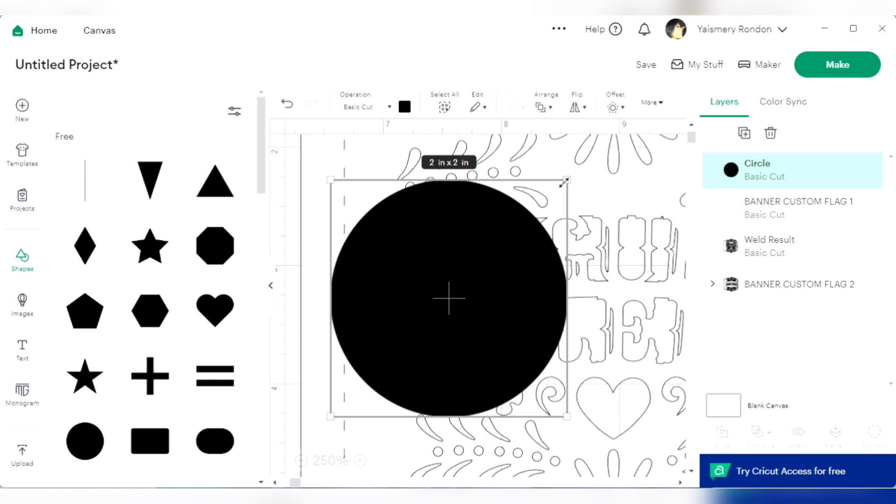
click(276, 304)
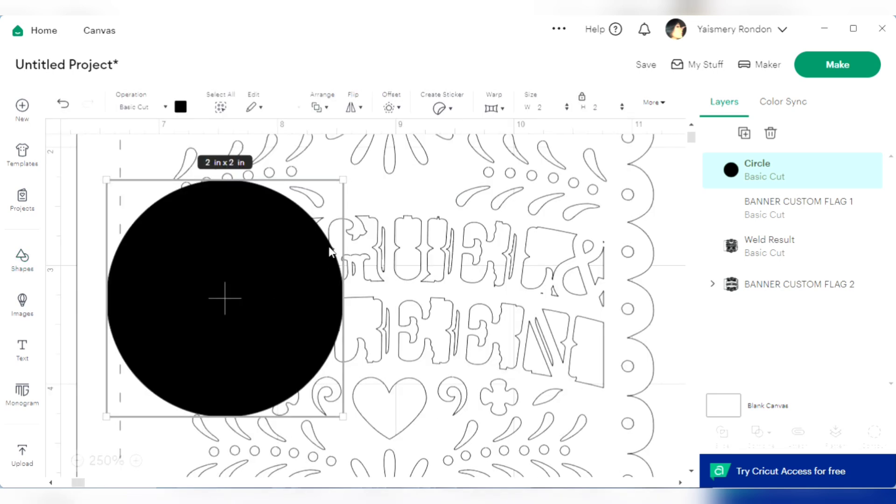
drag(346, 180, 543, 301)
click(658, 218)
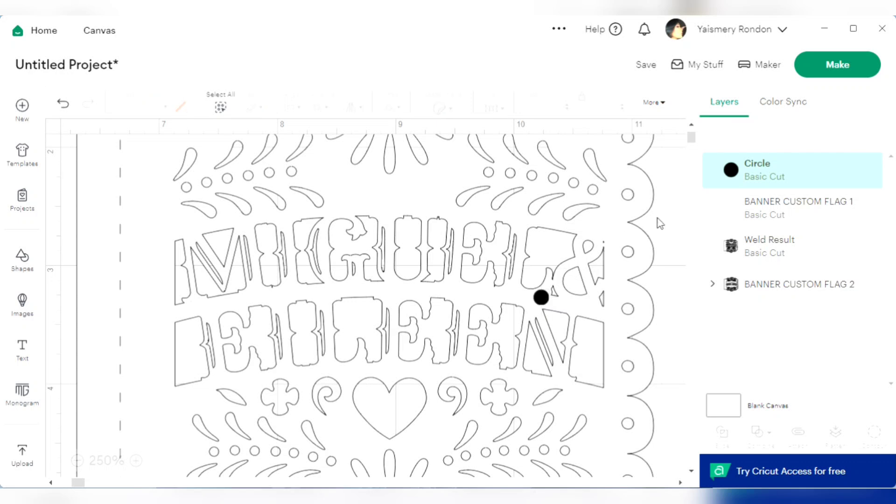
Duplicate the small circle and place the copy at the ampersand's upper end, on the band's edge
click(540, 296)
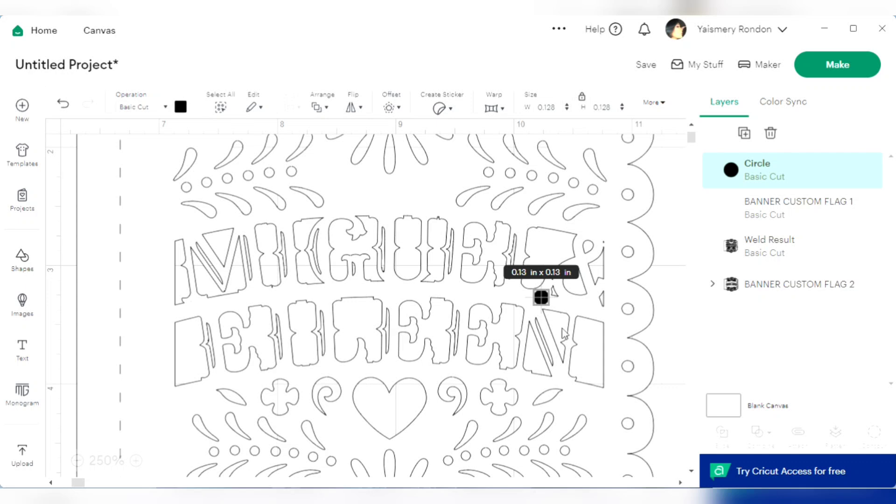
right_click(542, 298)
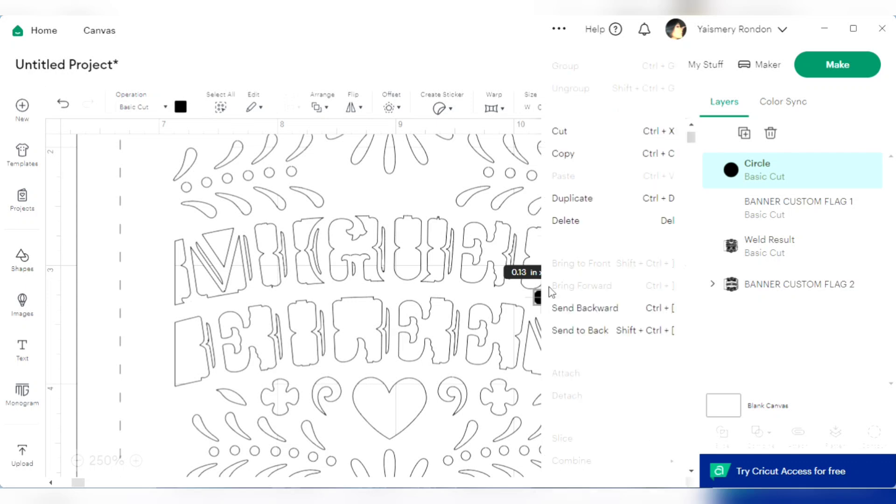
click(587, 200)
drag(600, 356, 606, 237)
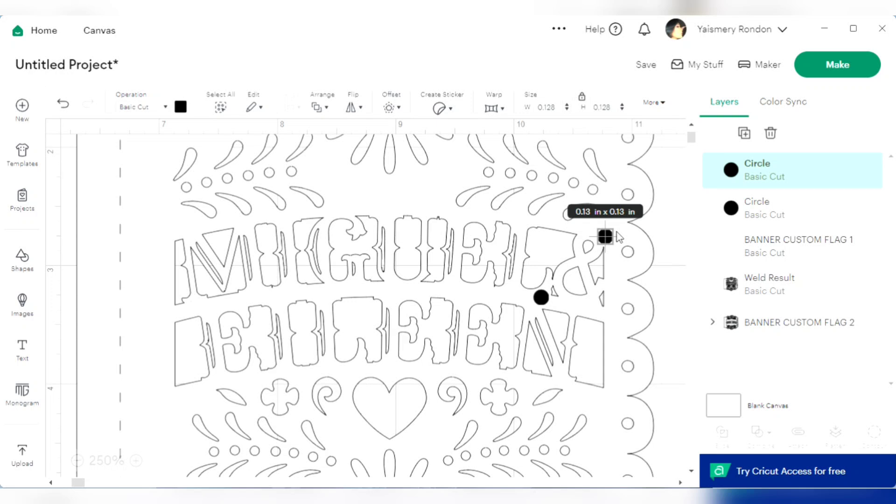
click(675, 230)
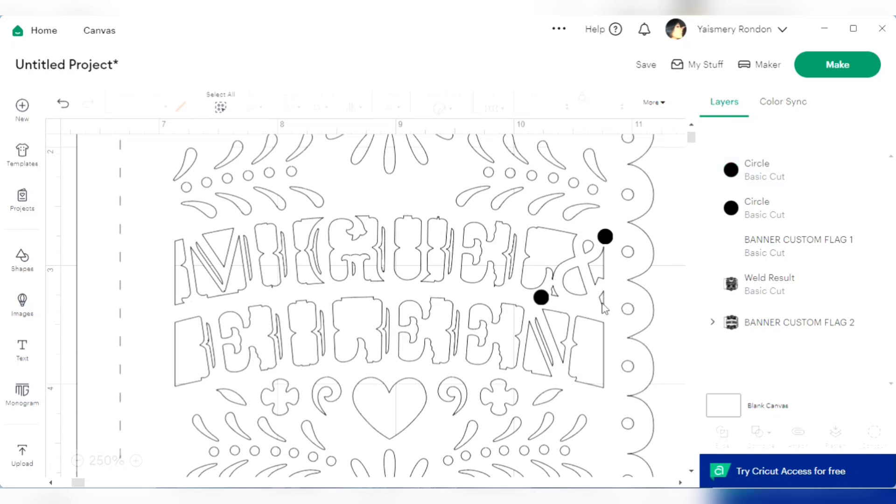
Weld both small circles to the Weld Result flag
click(541, 299)
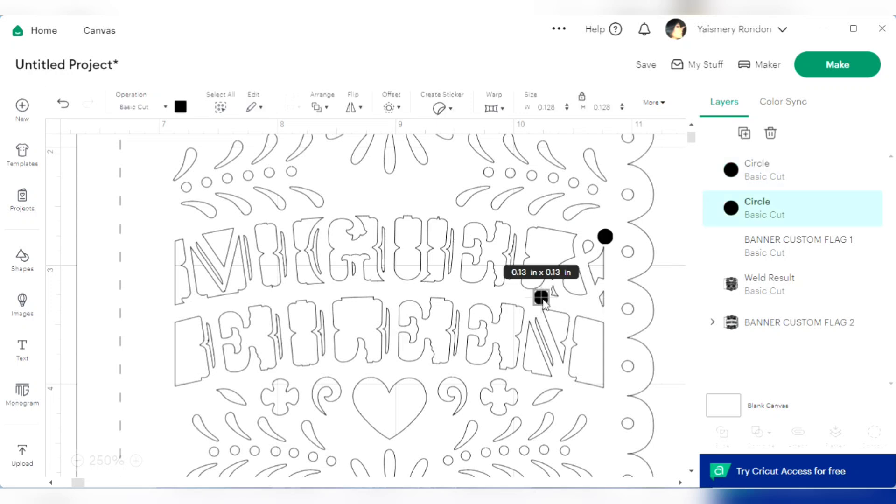
shift+click(605, 237)
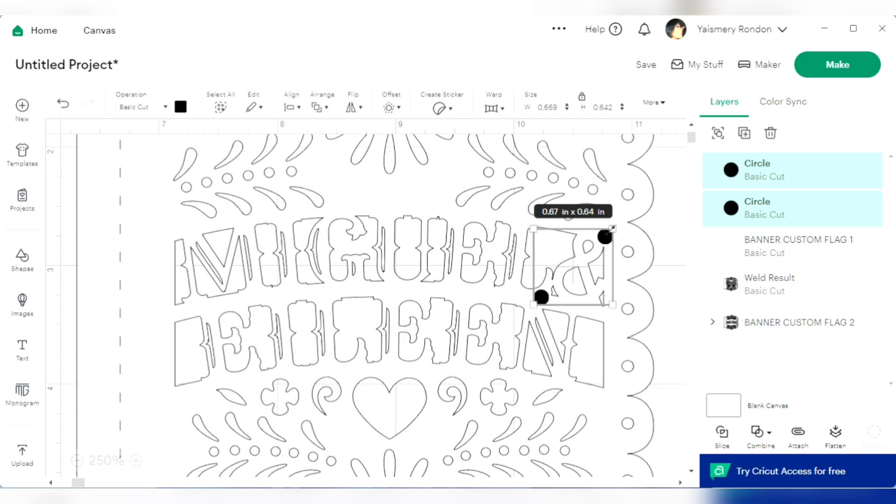
shift+click(645, 202)
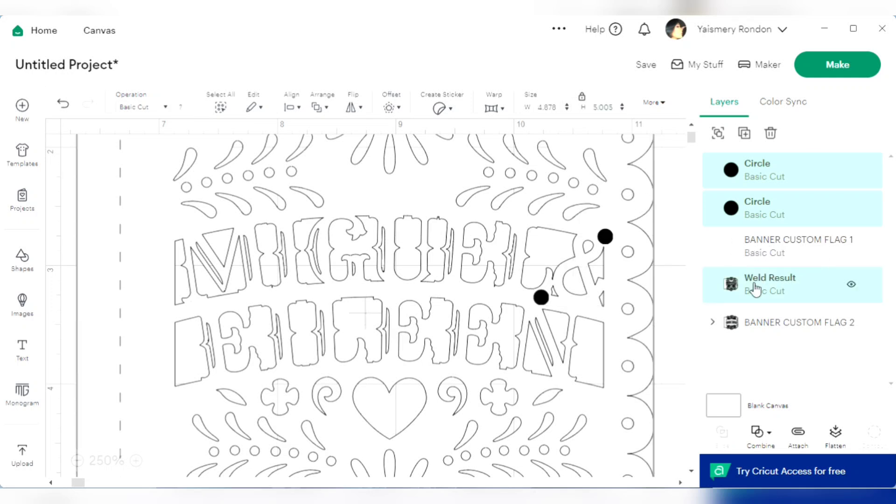
click(772, 435)
click(793, 301)
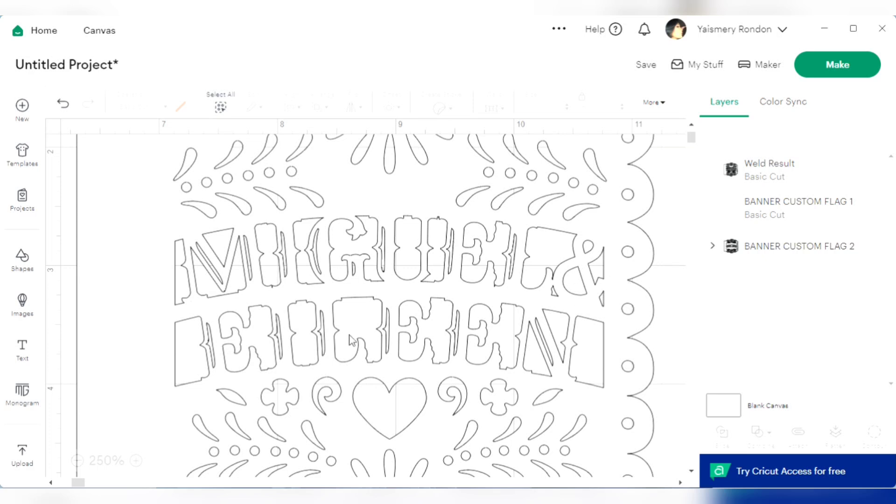
Send the newly welded flag to the back, behind all other layers
right_click(353, 299)
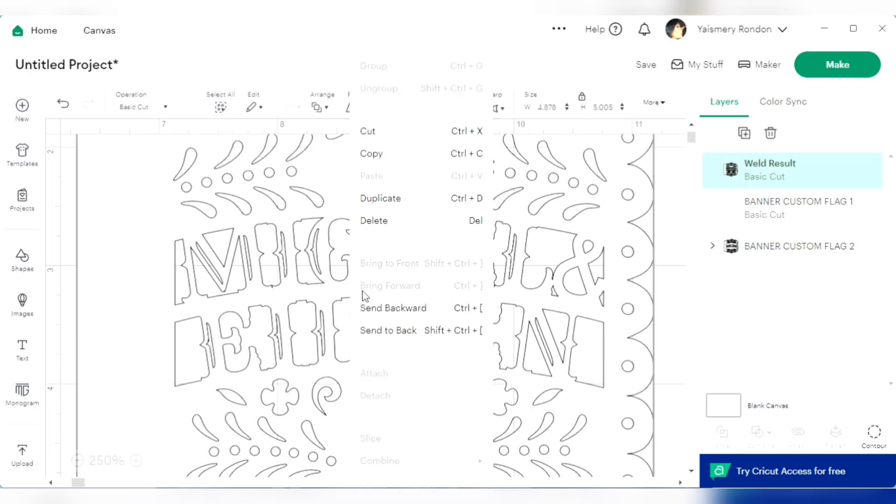
click(400, 332)
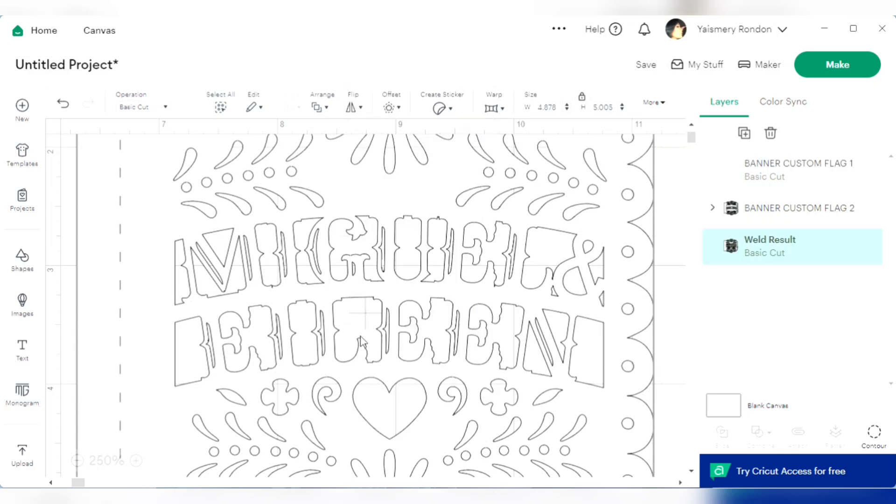
click(78, 460)
click(77, 461)
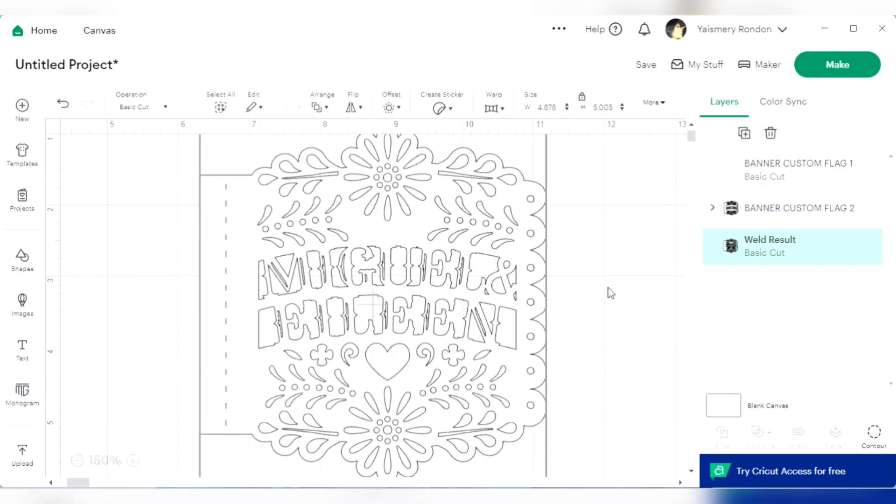
click(78, 461)
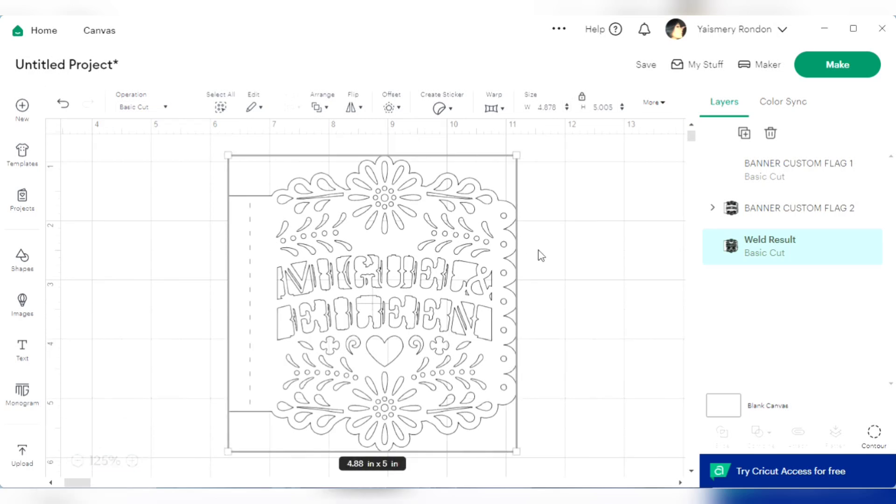
Attach the dashed-line layer BANNER CUSTOM FLAG 1 to the welded flag
click(568, 334)
drag(585, 457, 209, 182)
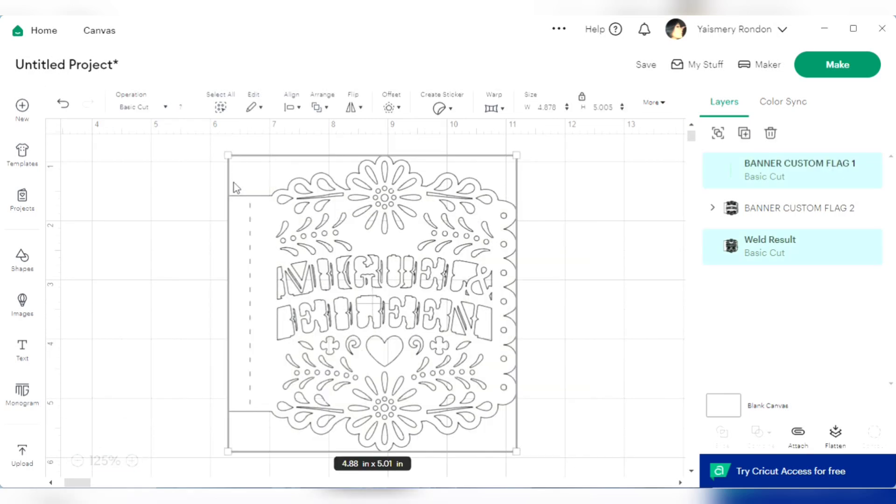
click(799, 434)
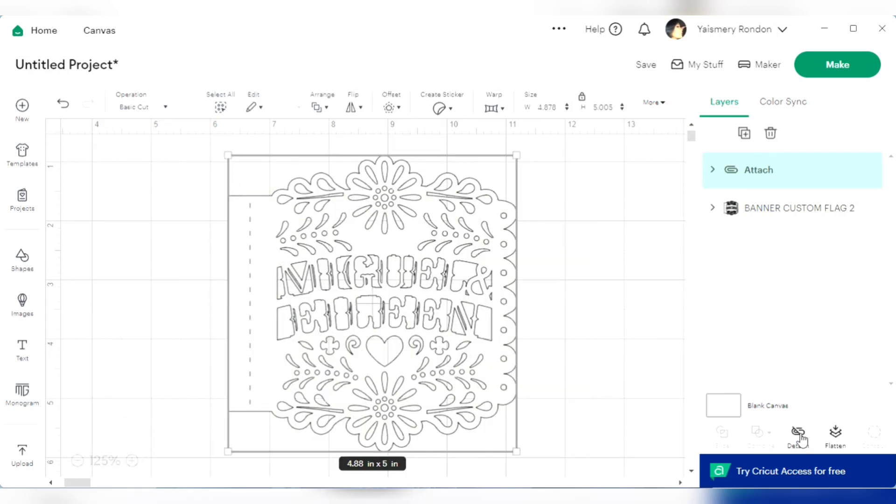
Move the attached name flag about 1.8 in to the left on the canvas
click(542, 306)
click(472, 290)
drag(472, 290, 363, 282)
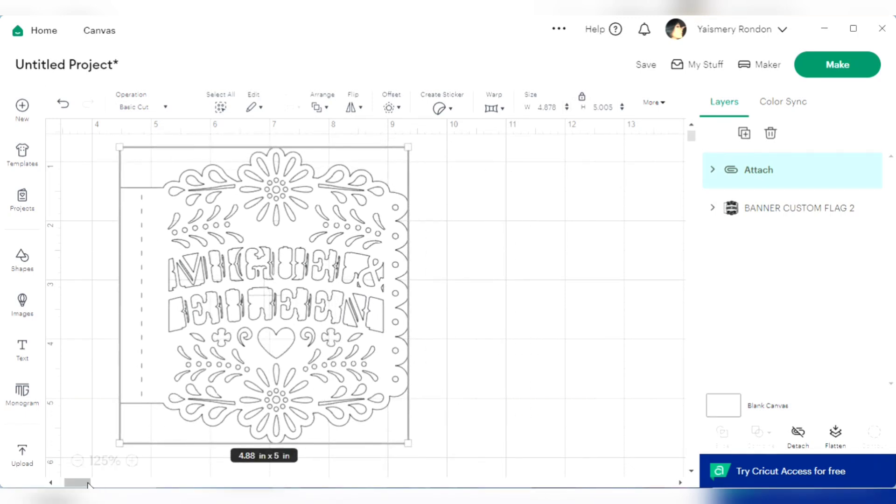
Select the BANNER CUSTOM FLAG 2 group on the canvas
click(148, 483)
drag(148, 483, 110, 481)
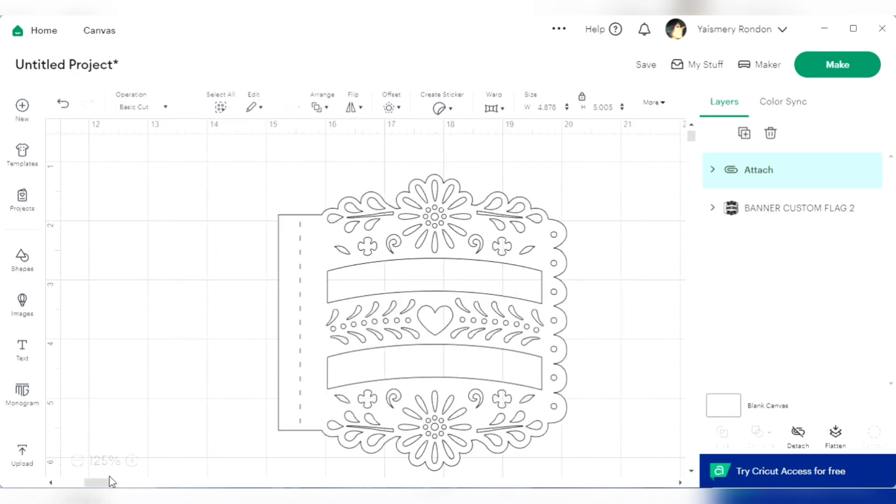
click(768, 209)
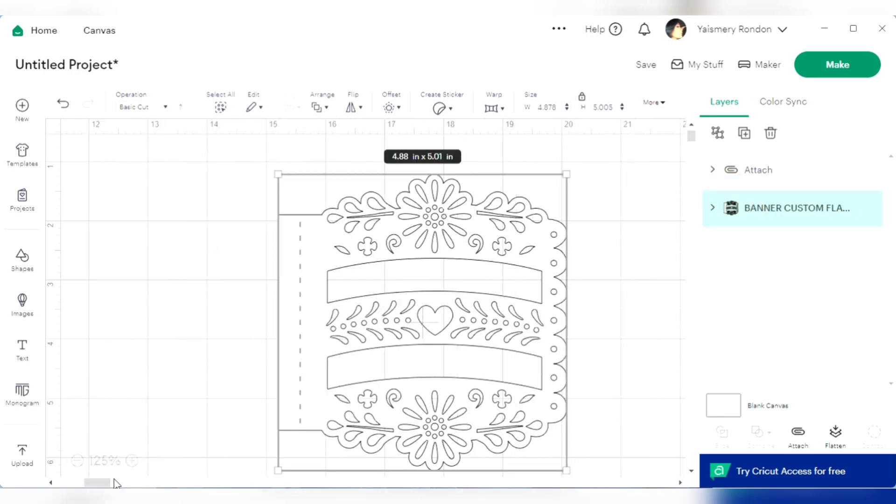
drag(107, 482, 99, 480)
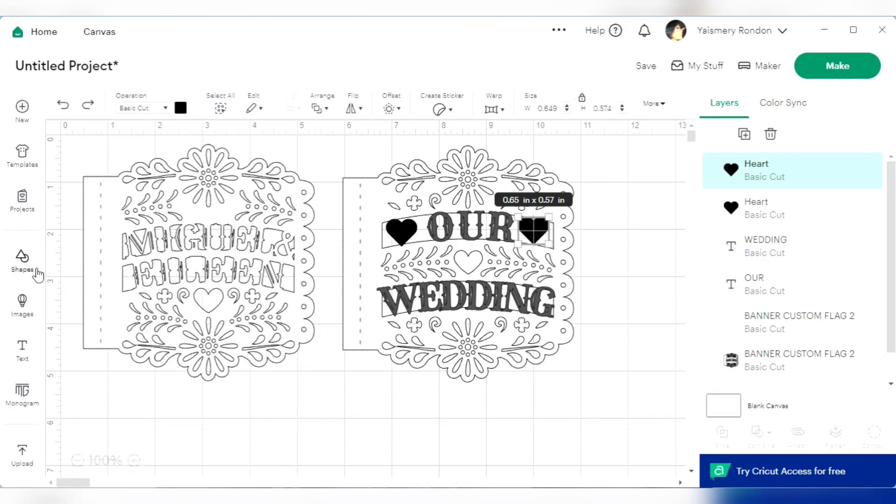
click(29, 272)
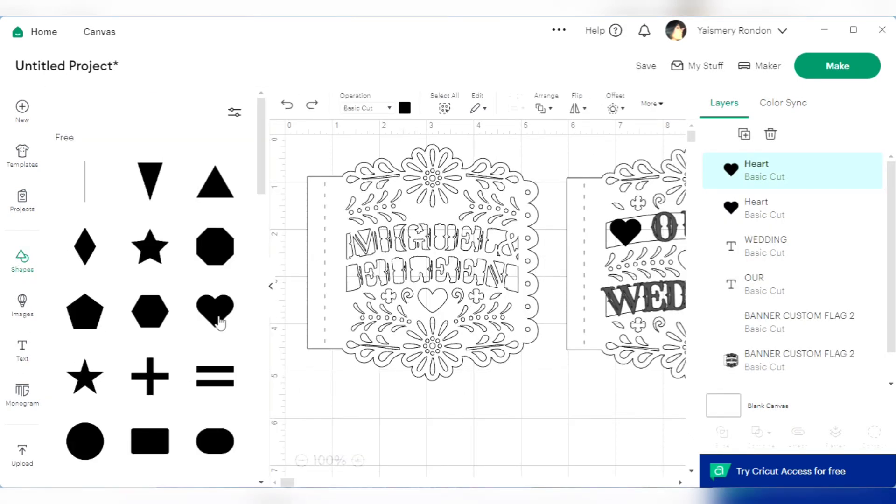
drag(260, 168, 277, 135)
click(271, 289)
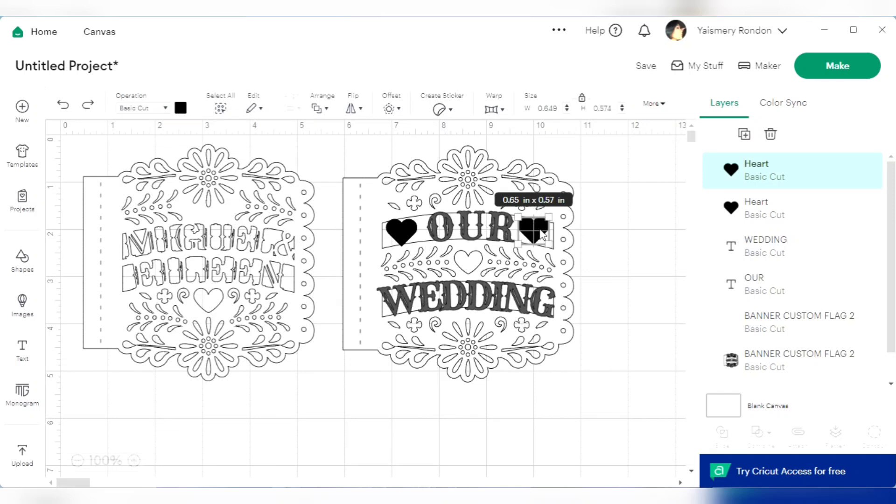
Tilt the heart after OUR counterclockwise to follow the band's curve and nudge it slightly down
click(610, 220)
click(534, 229)
drag(564, 247, 568, 242)
click(628, 230)
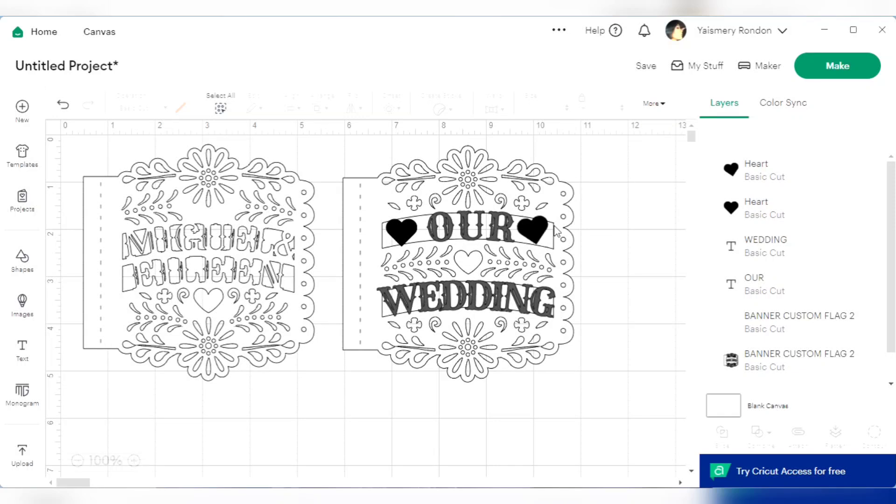
click(535, 230)
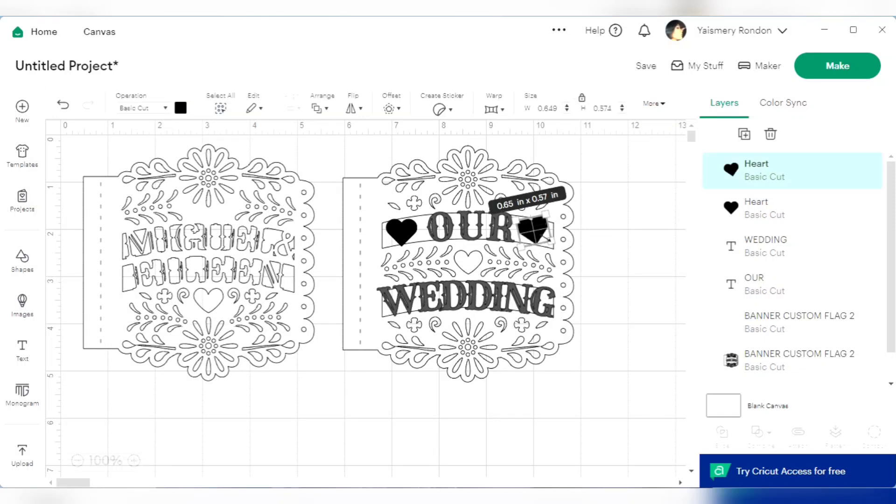
drag(547, 238, 547, 239)
key(Down)
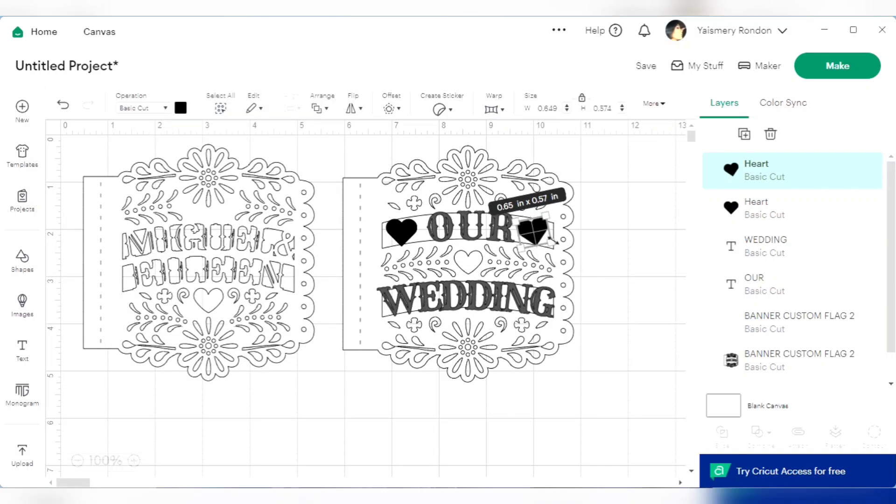
click(411, 370)
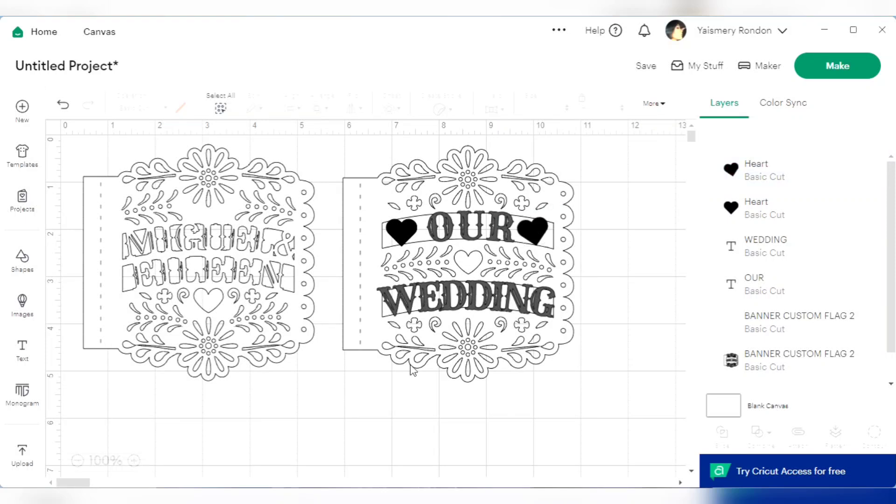
Tilt the heart before OUR clockwise to follow the band's curve
click(139, 464)
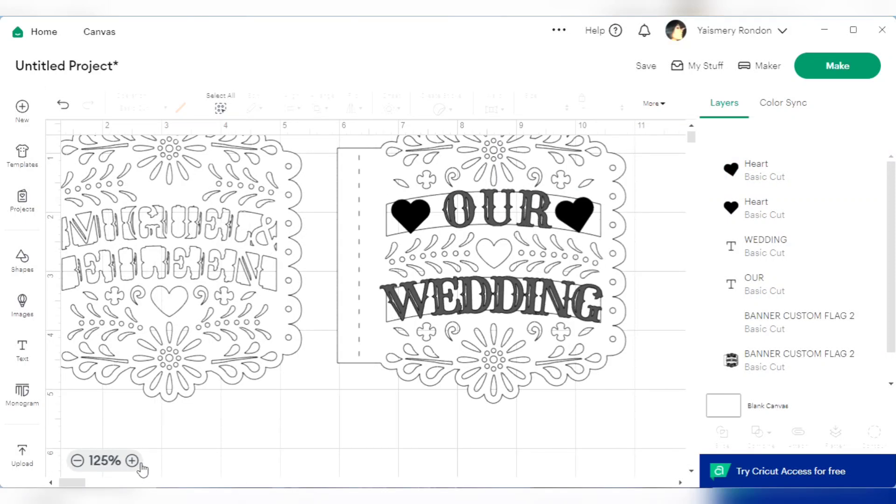
click(139, 464)
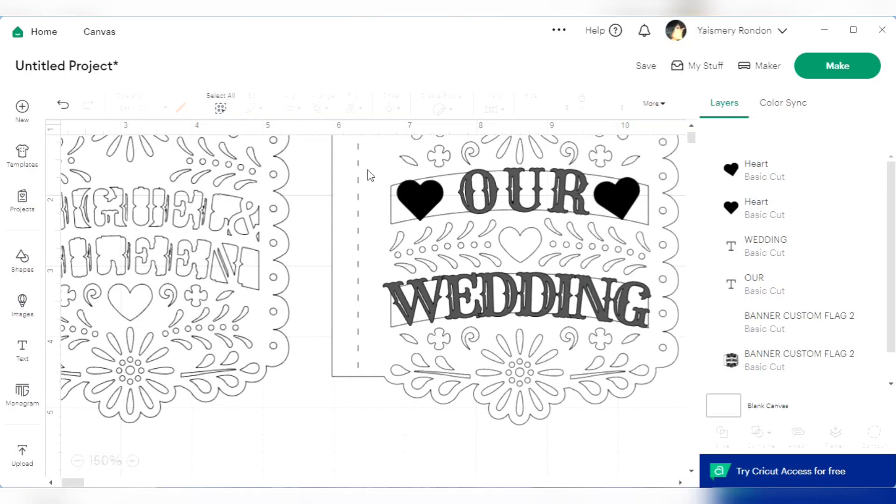
click(423, 198)
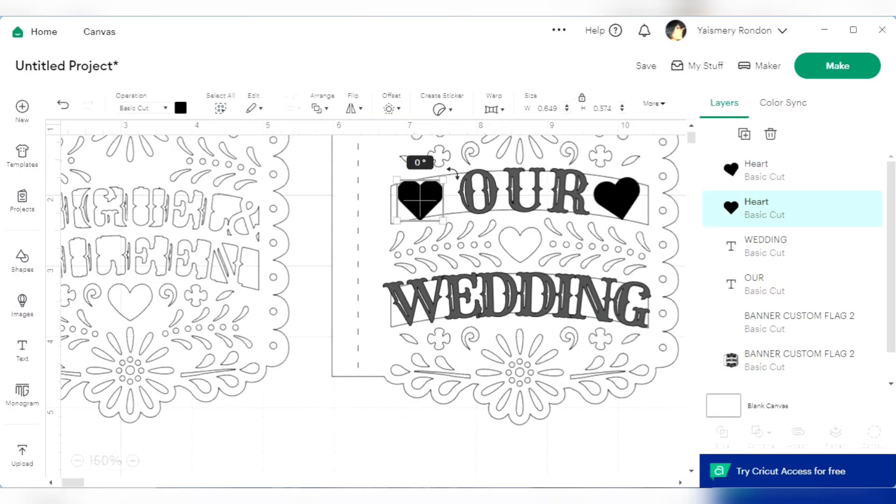
click(624, 206)
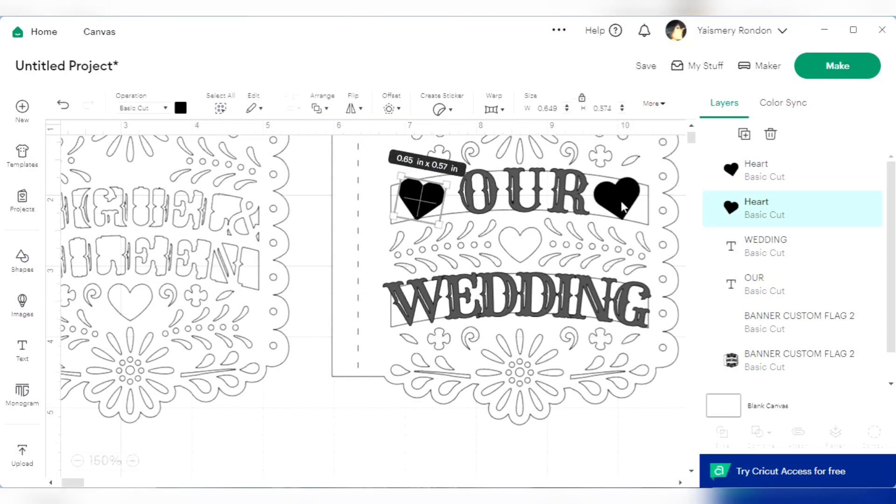
click(639, 420)
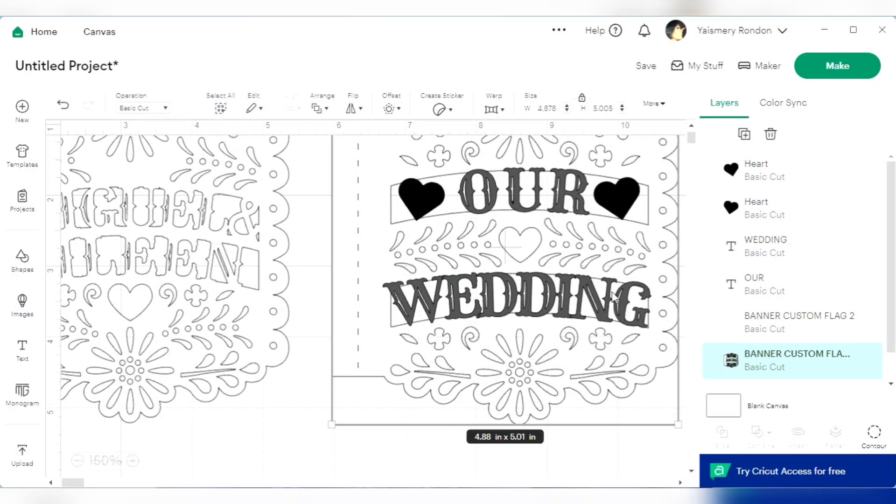
Weld the two hearts, WEDDING and OUR to the BANNER CUSTOM FLAG 2 flag shape, leaving out its dashed-line layer
click(517, 296)
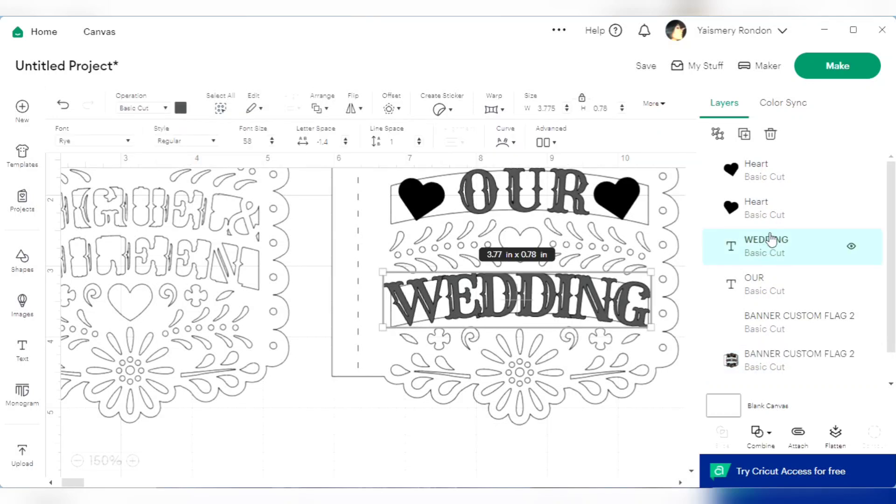
shift+click(766, 208)
shift+click(777, 185)
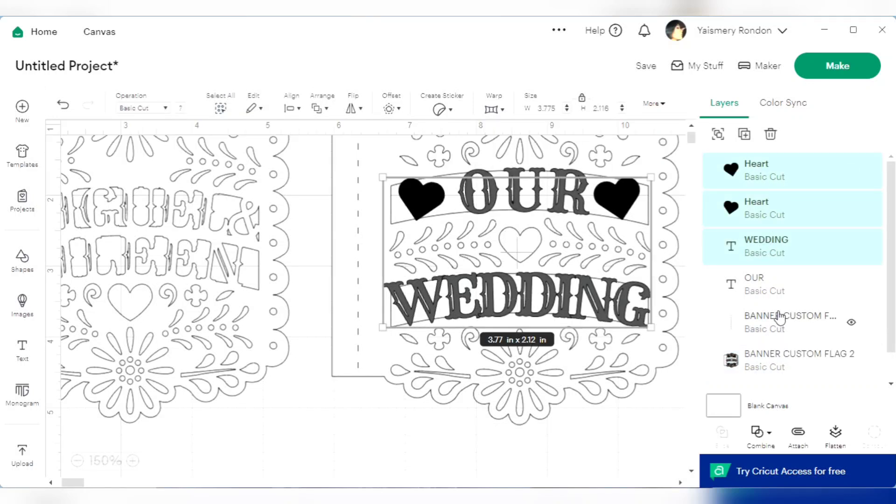
shift+click(778, 293)
shift+click(777, 367)
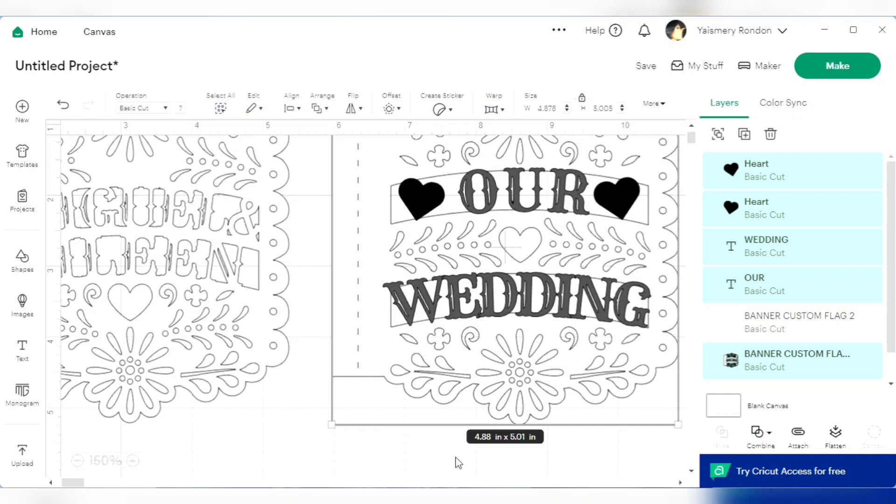
click(78, 462)
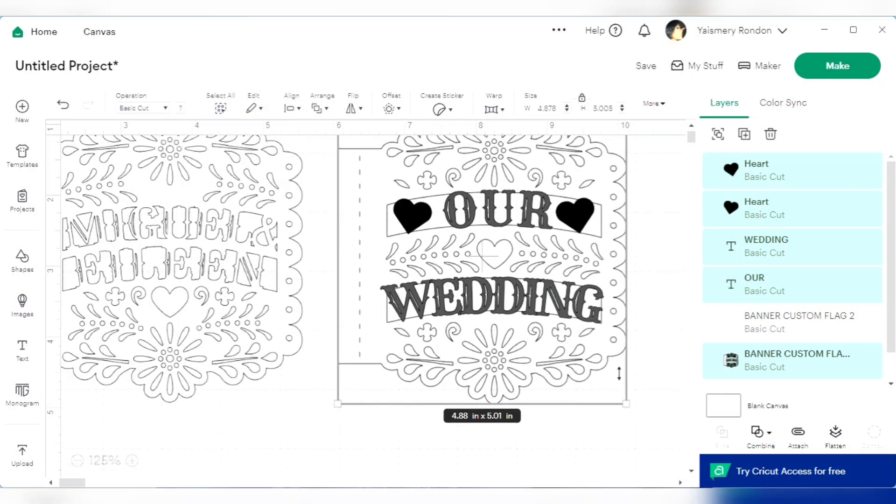
scroll(617, 322, up, 1)
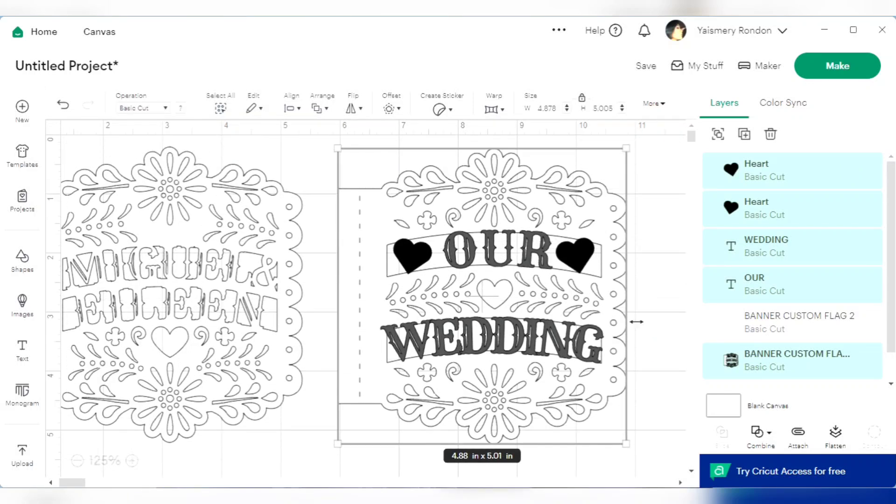
click(768, 433)
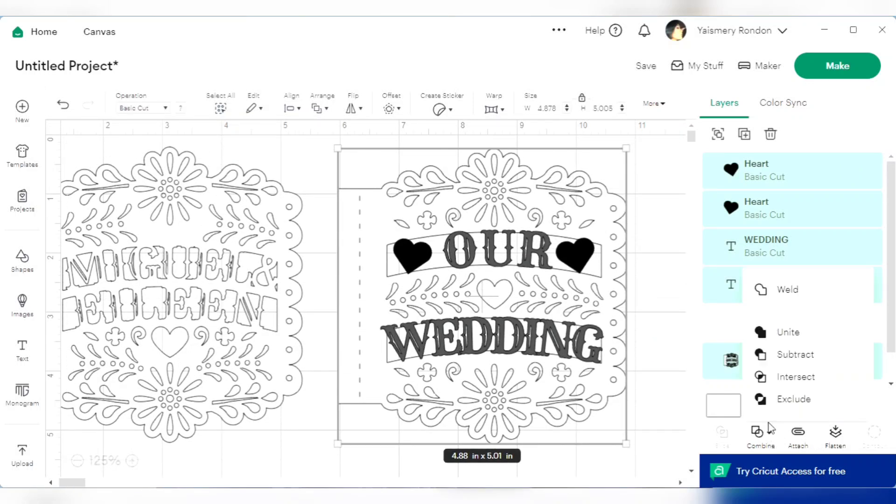
click(789, 290)
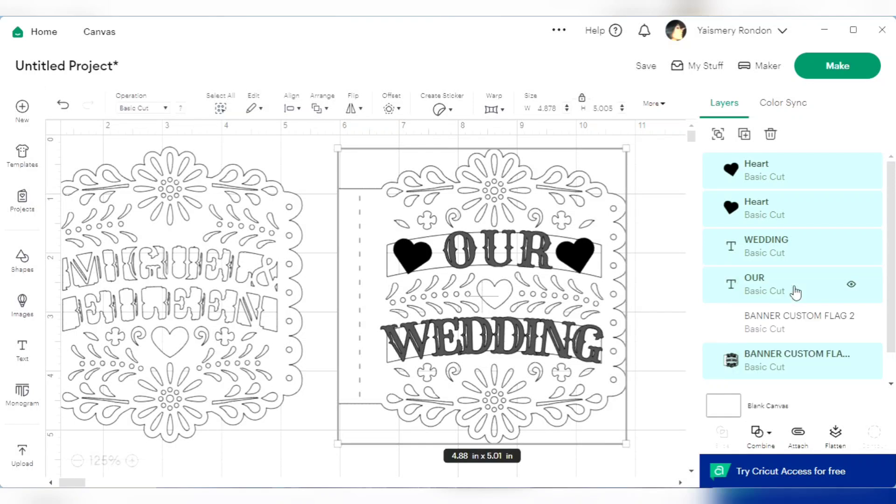
Send the welded OUR WEDDING flag to the back of the layer order
click(541, 303)
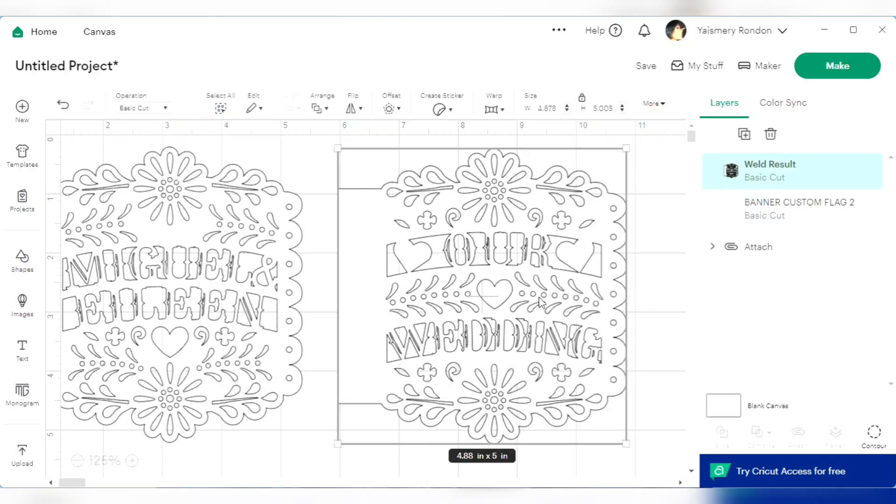
right_click(541, 302)
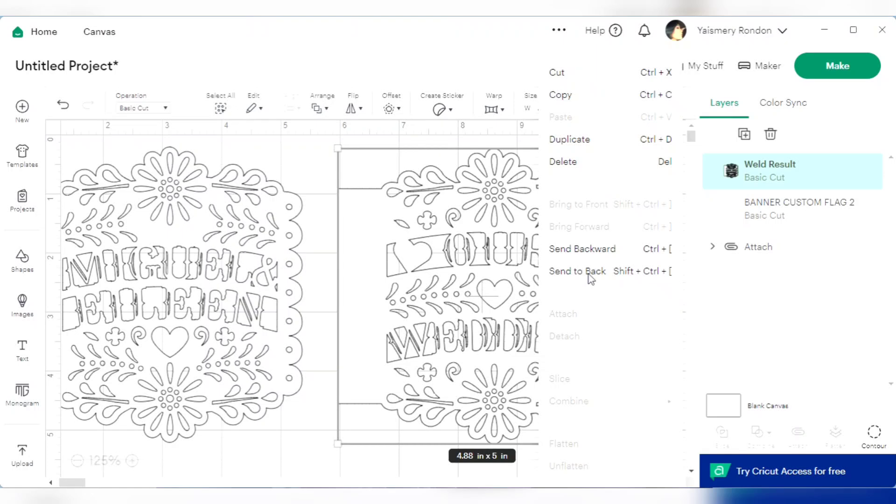
click(589, 276)
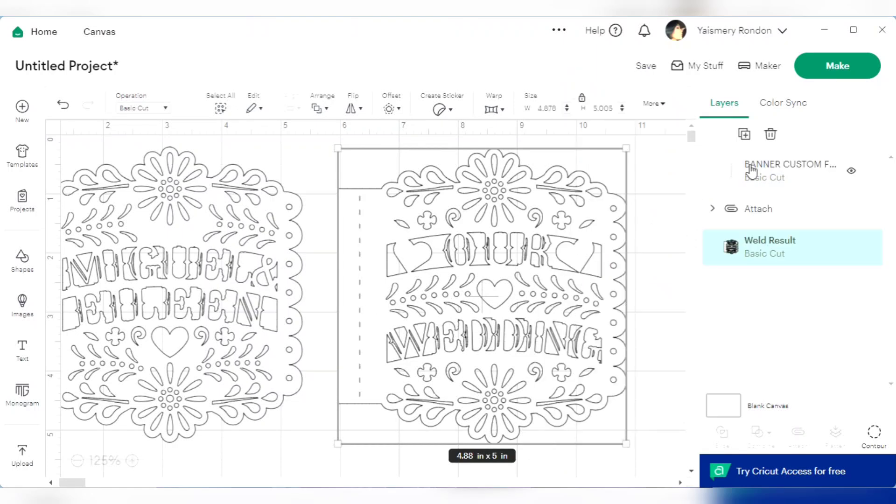
Attach the dashed-line layer BANNER CUSTOM FLAG 2 to the welded OUR WEDDING flag
click(780, 174)
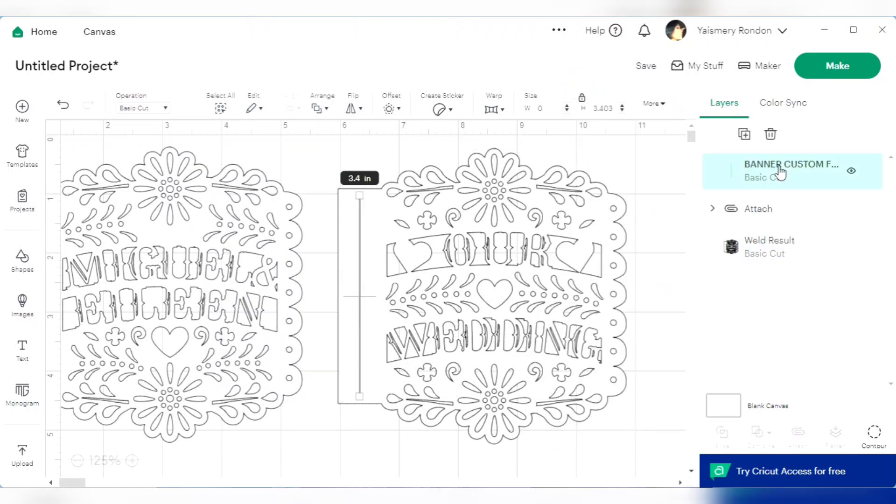
shift+click(796, 254)
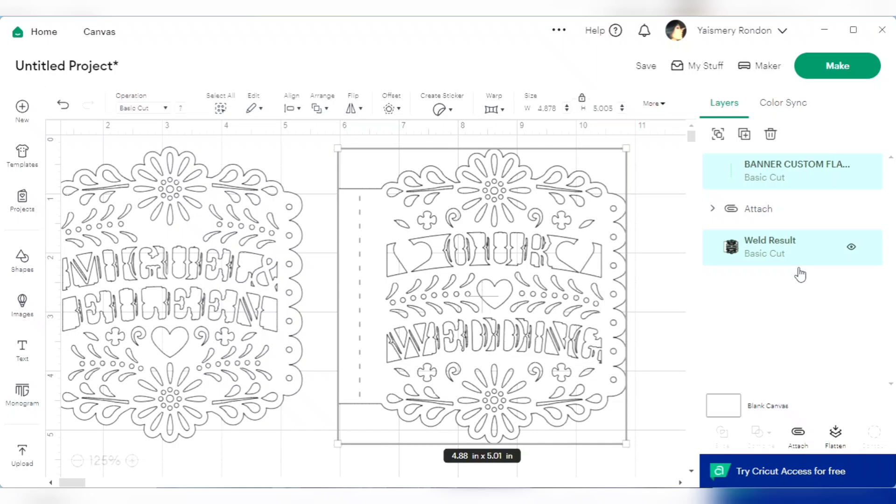
click(799, 434)
click(653, 271)
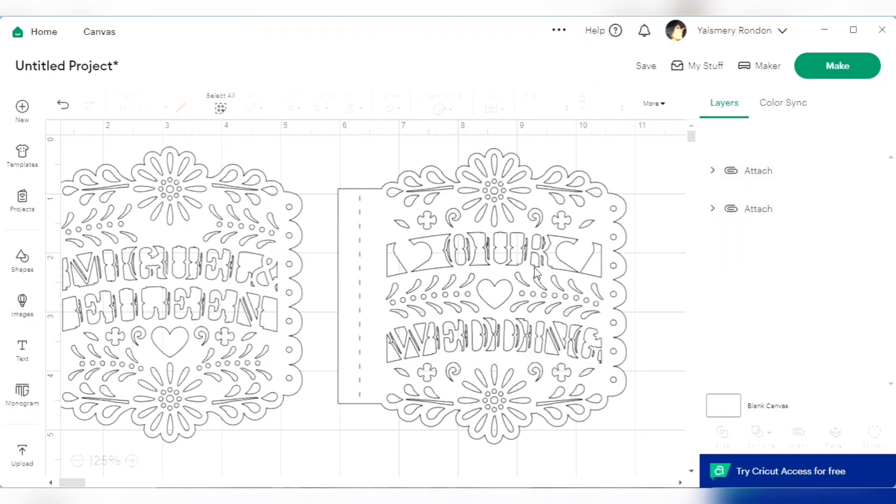
Nudge the OUR WEDDING flag slightly up and move the name flag to about x 1.01, y 0.08 in beside it
mouse_move(518, 280)
mouse_down()
mouse_move(498, 271)
mouse_move(518, 267)
mouse_up()
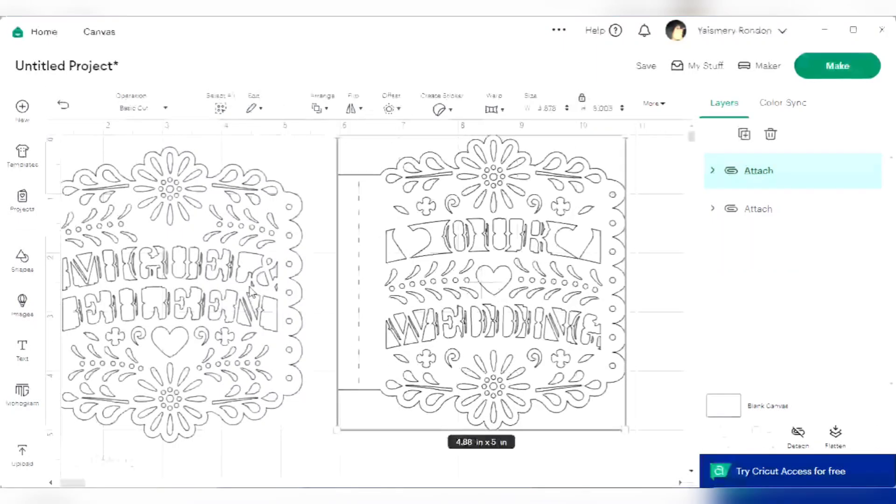
drag(246, 289, 277, 282)
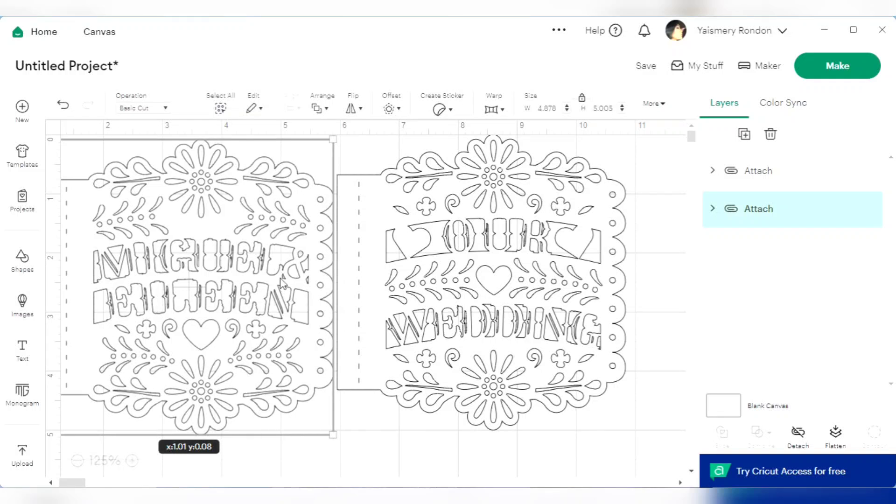
click(419, 187)
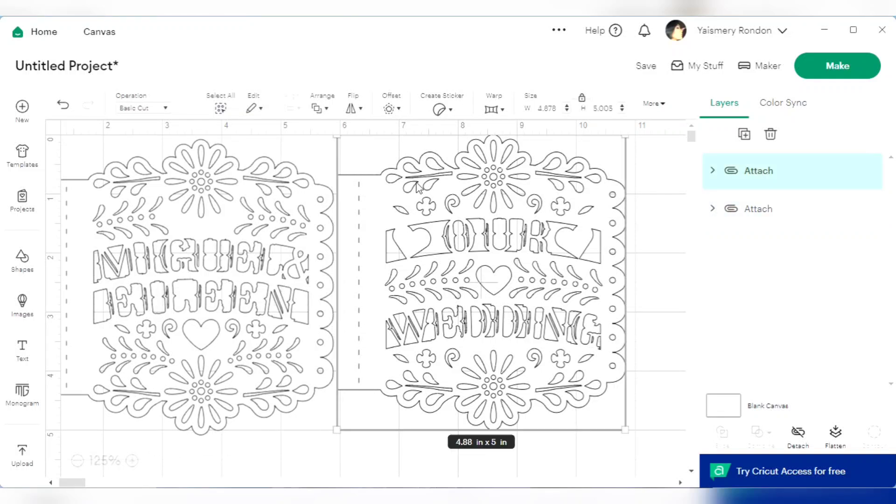
click(181, 111)
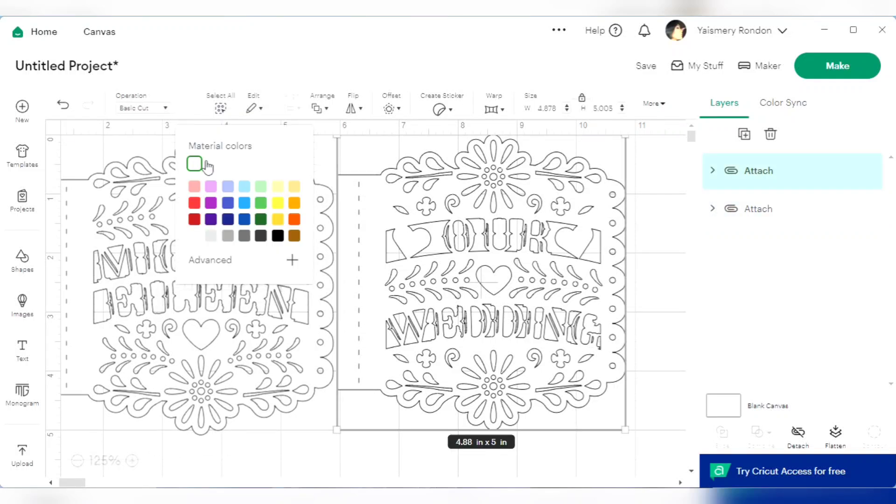
click(672, 260)
Move the OUR WEDDING flag to about x 6.51, y 0.03 in and shift the name flag slightly right, leaving a gap between them
drag(463, 284, 495, 285)
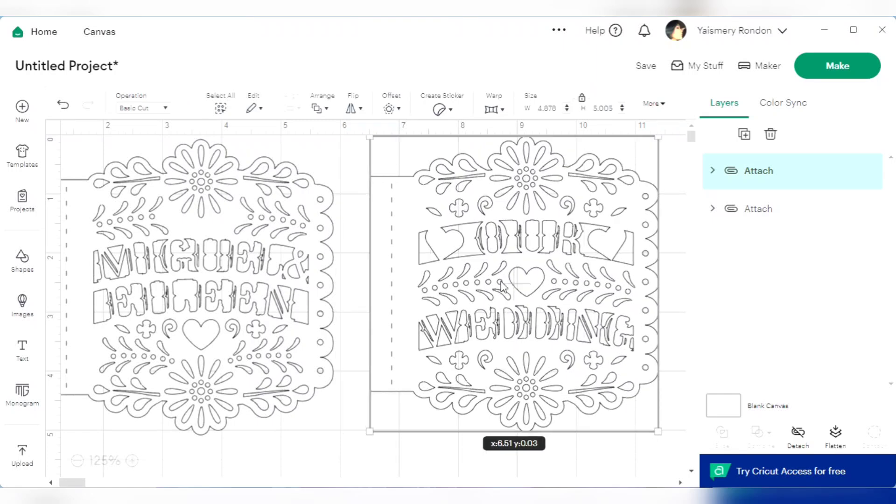
click(218, 280)
drag(219, 281, 258, 279)
click(179, 110)
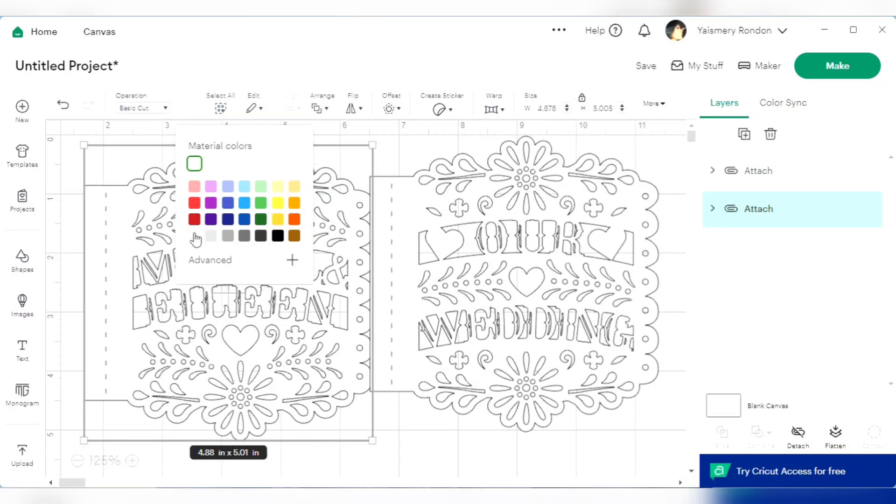
click(474, 316)
click(260, 293)
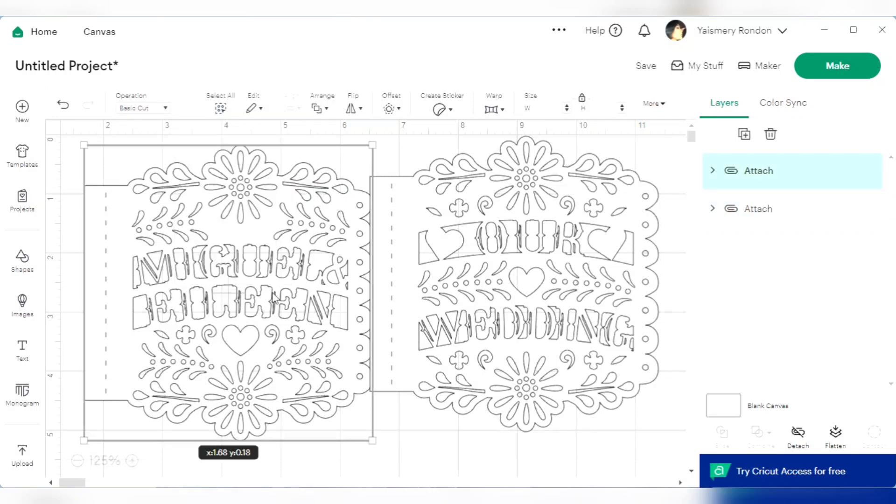
drag(259, 294, 236, 295)
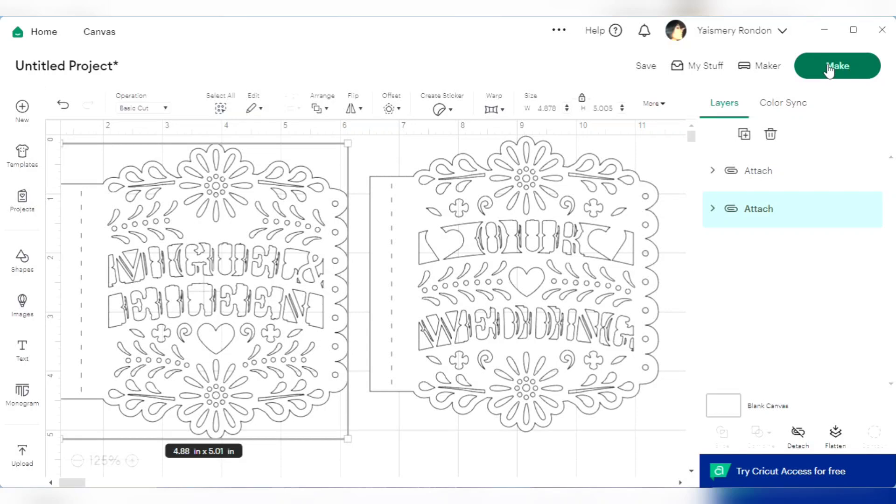
Enlarge both attached flags to about 5.21 × 5.35 in each
click(311, 294)
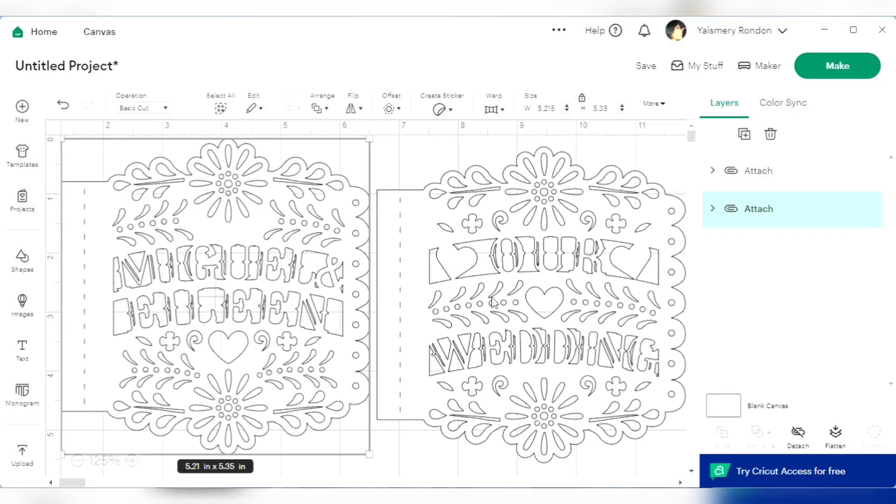
click(496, 460)
click(77, 461)
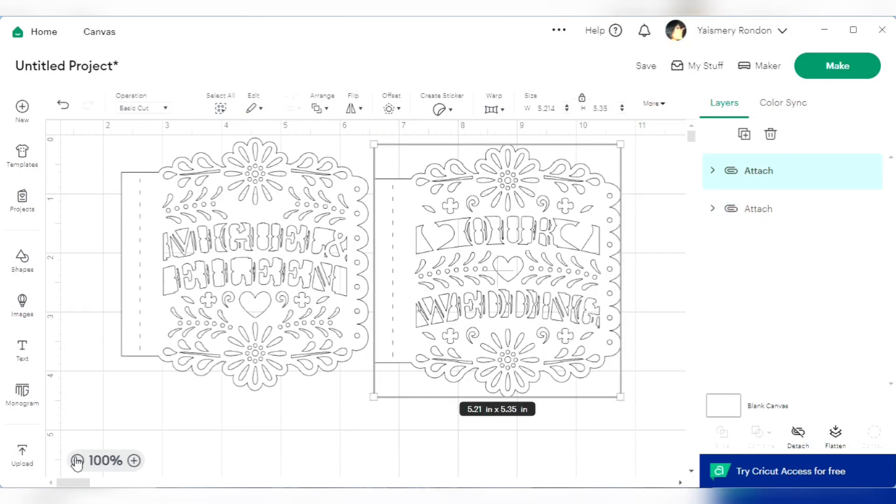
click(672, 212)
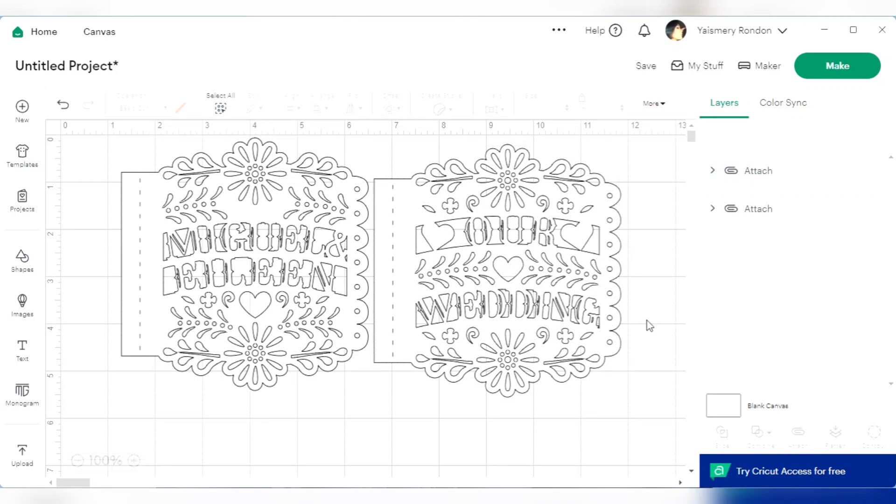
Select both attached flags together and set their combined width to 11.4 in
drag(643, 336, 124, 158)
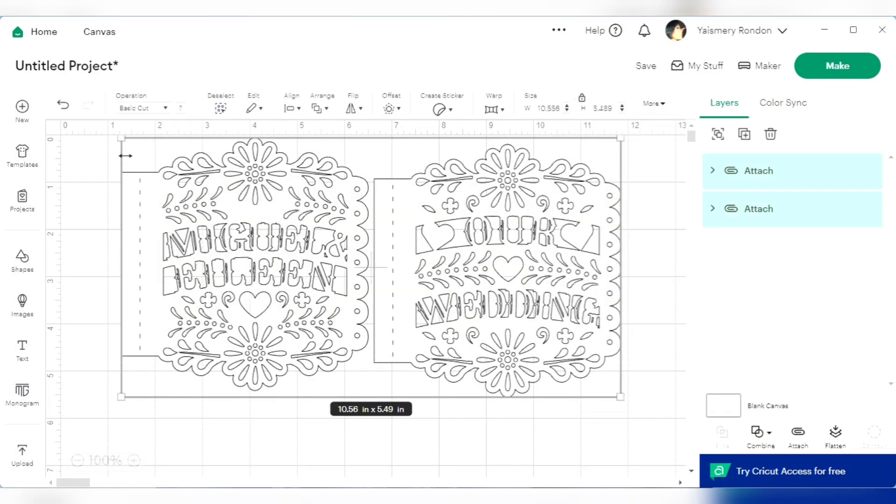
double_click(577, 111)
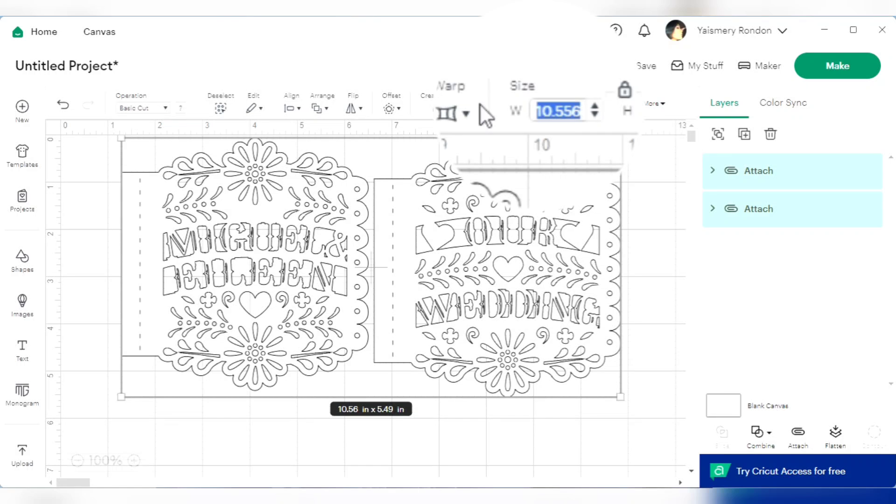
key(BackSpace)
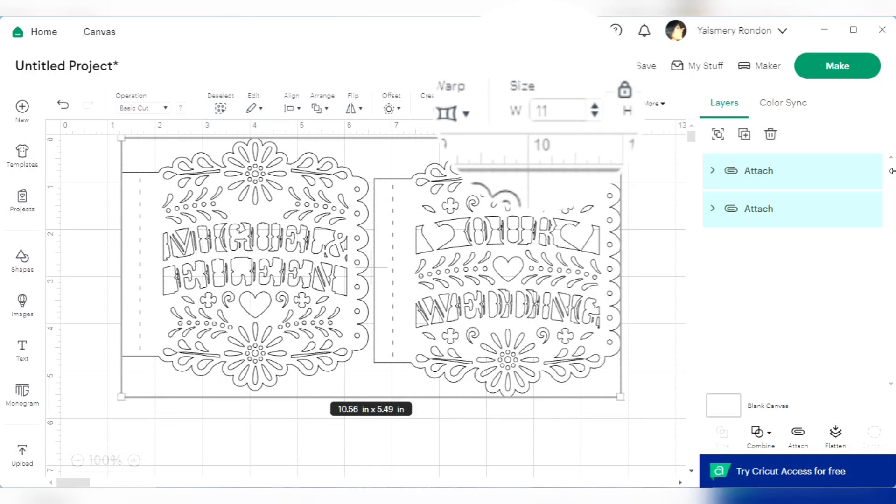
text(11.4)
key(Return)
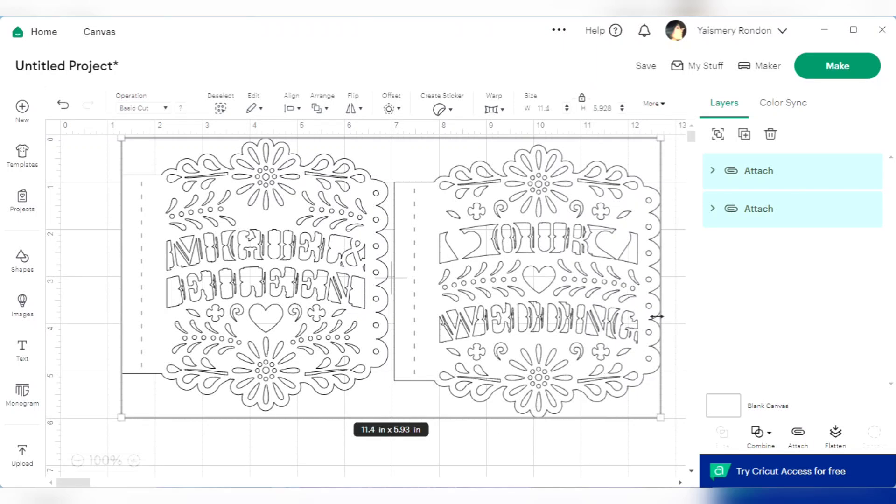
Move the name flag about 0.7 in to the left, away from the OUR WEDDING flag
click(677, 307)
click(547, 283)
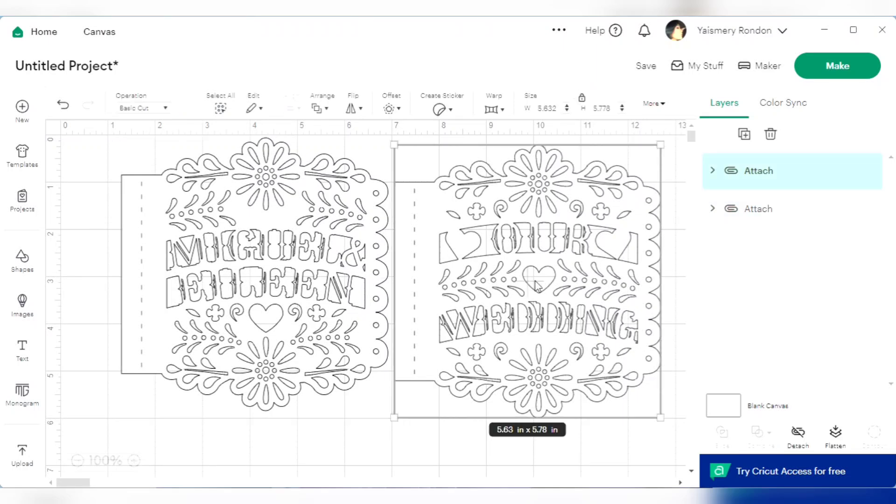
click(263, 293)
drag(263, 294, 231, 296)
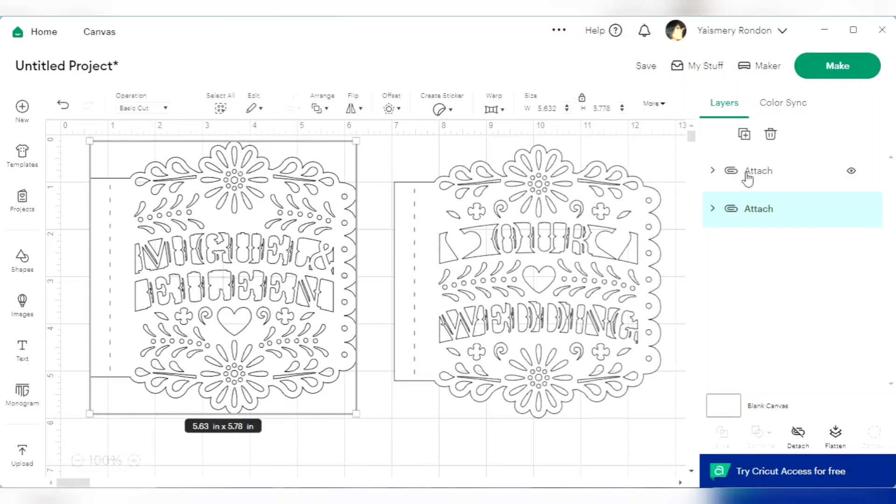
Send both flags to the cutting preparation, turn on Mirror for the 12 in x 12 in mat, and continue to the material setup
click(839, 69)
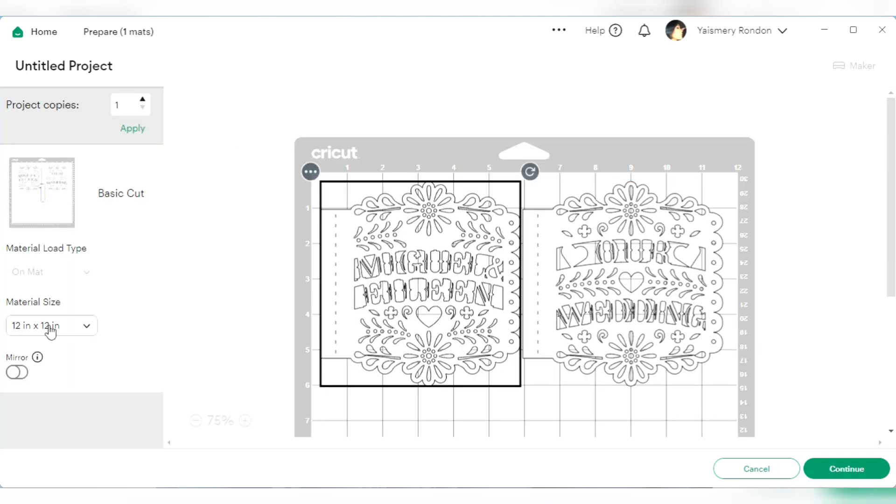
click(17, 373)
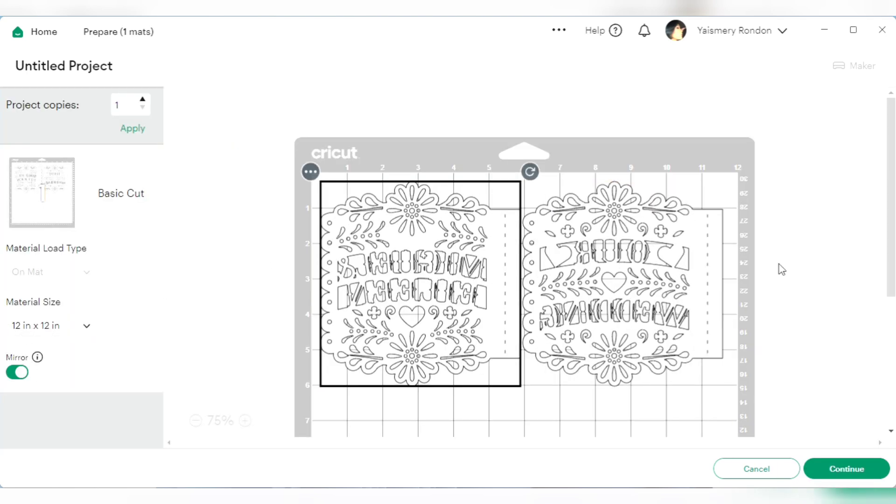
click(857, 471)
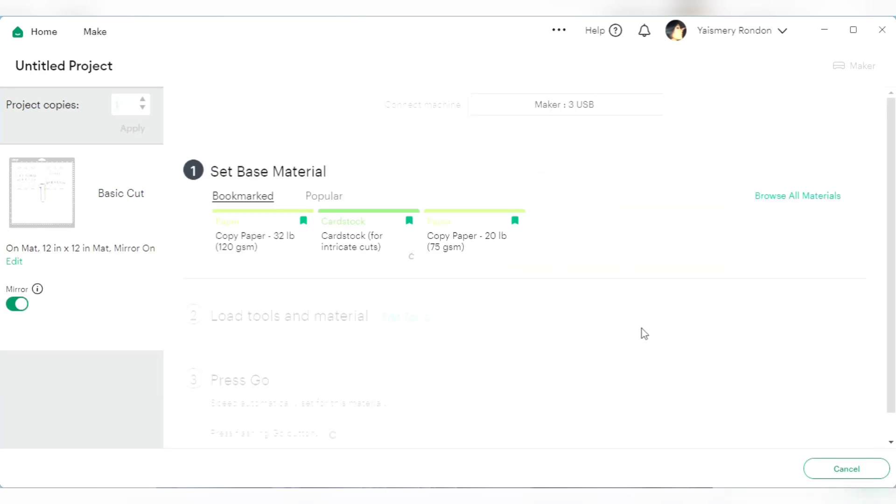
Set the base material to Cardstock (for intricate cuts) from the full materials list, with the pressure set to More
click(808, 196)
scroll(285, 327, down, 6)
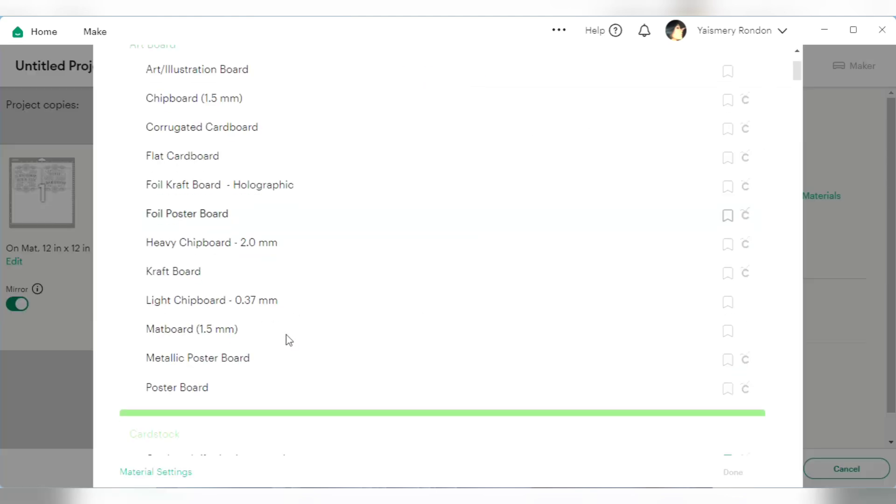
scroll(289, 339, down, 1)
click(326, 273)
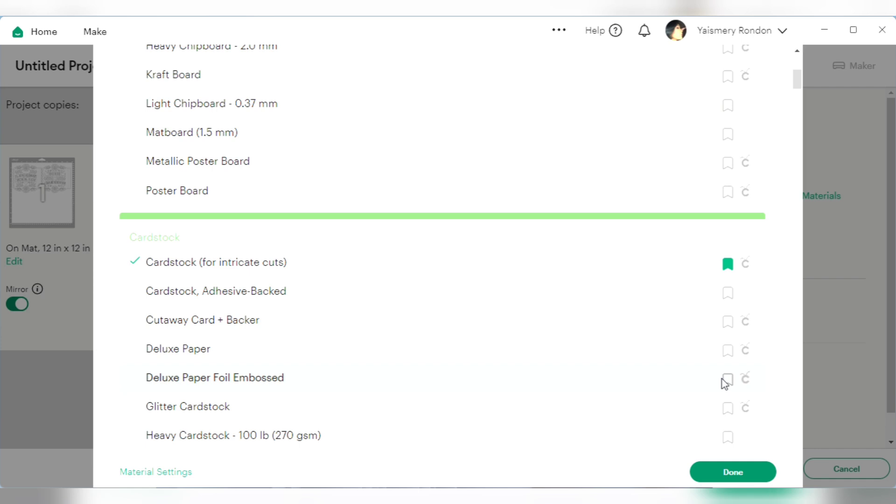
click(761, 472)
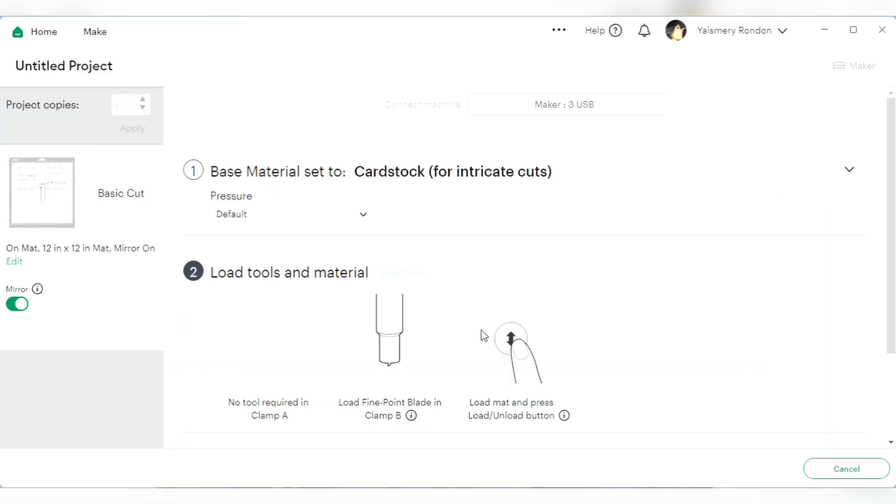
click(351, 217)
click(282, 248)
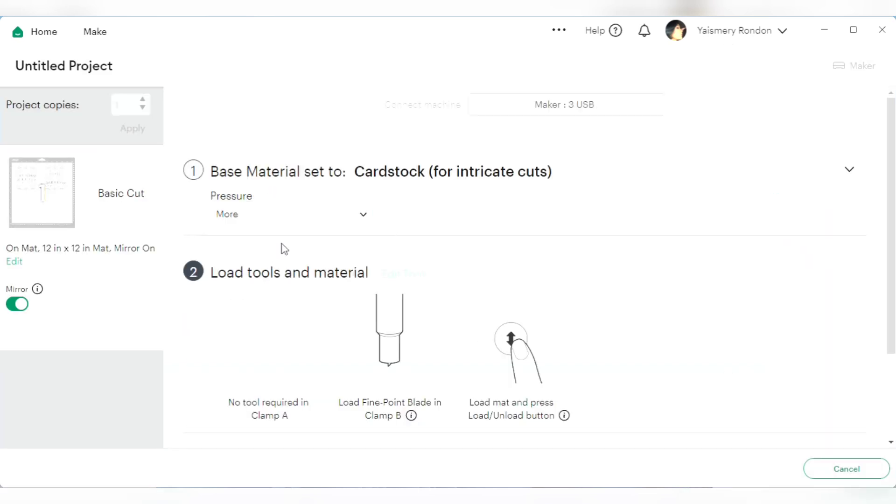